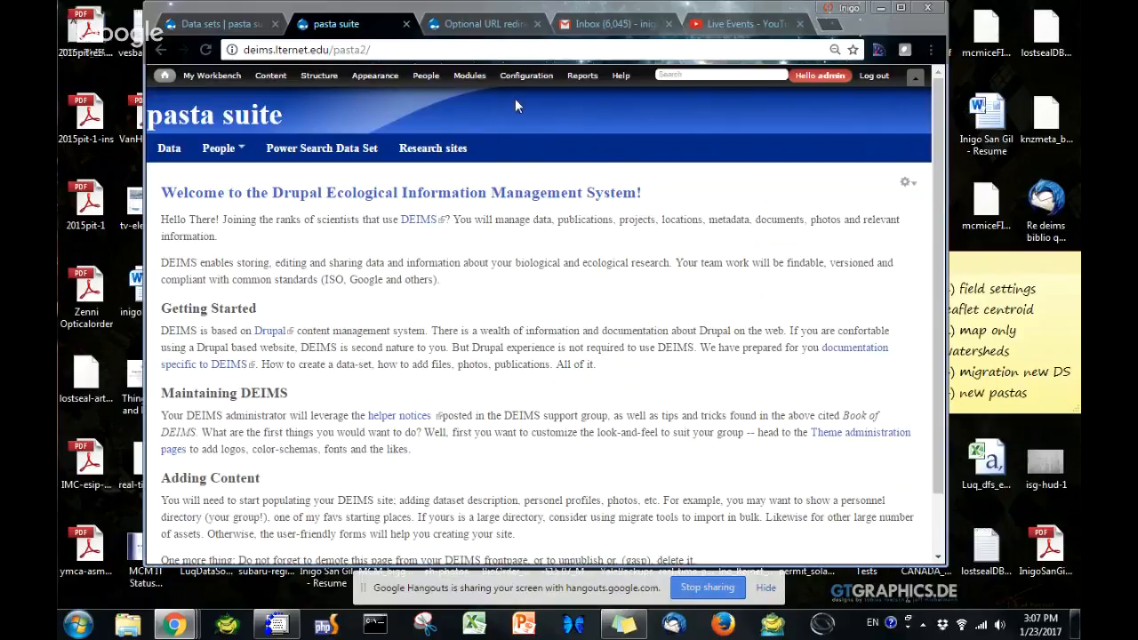
Open the site's module list and filter it by "get" to find the PASTA retrieval modules.
left_click(469, 77)
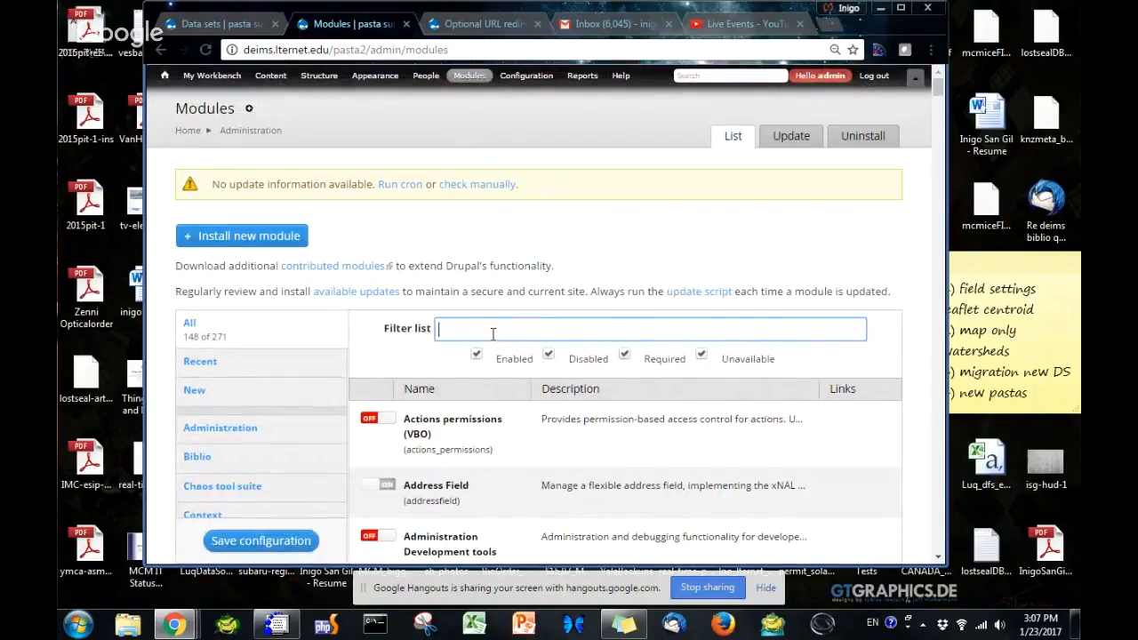
type("ge")
key("BackSpace")
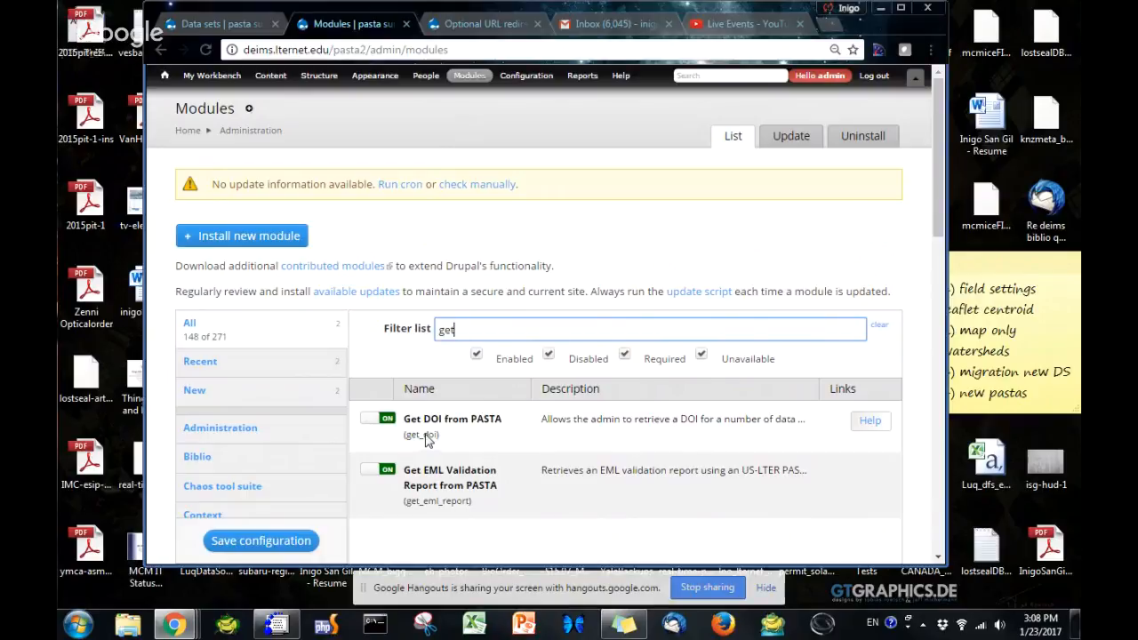
Open the administrative list of data sets and widen the browser window to fit all the table's columns.
mouse_move(271, 76)
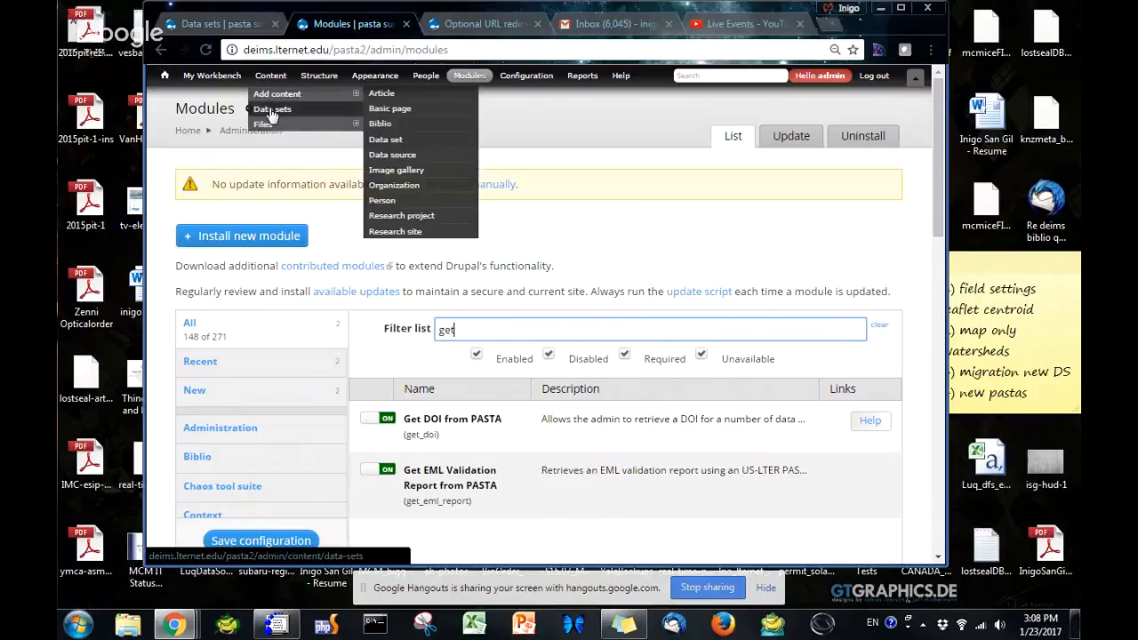
left_click(271, 111)
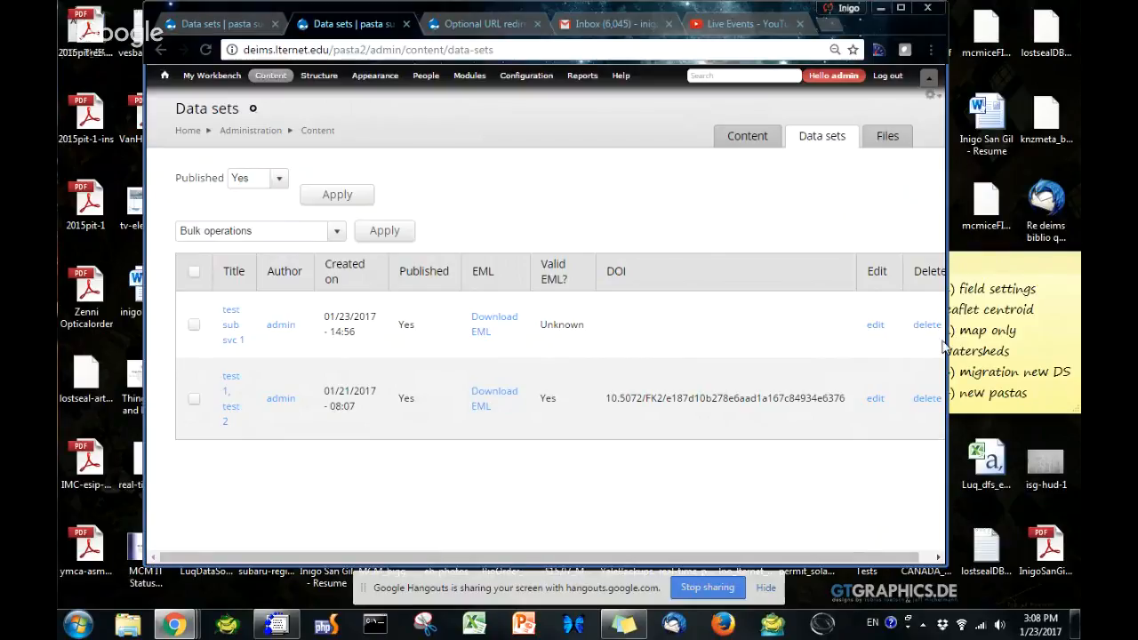
left_click(1016, 338)
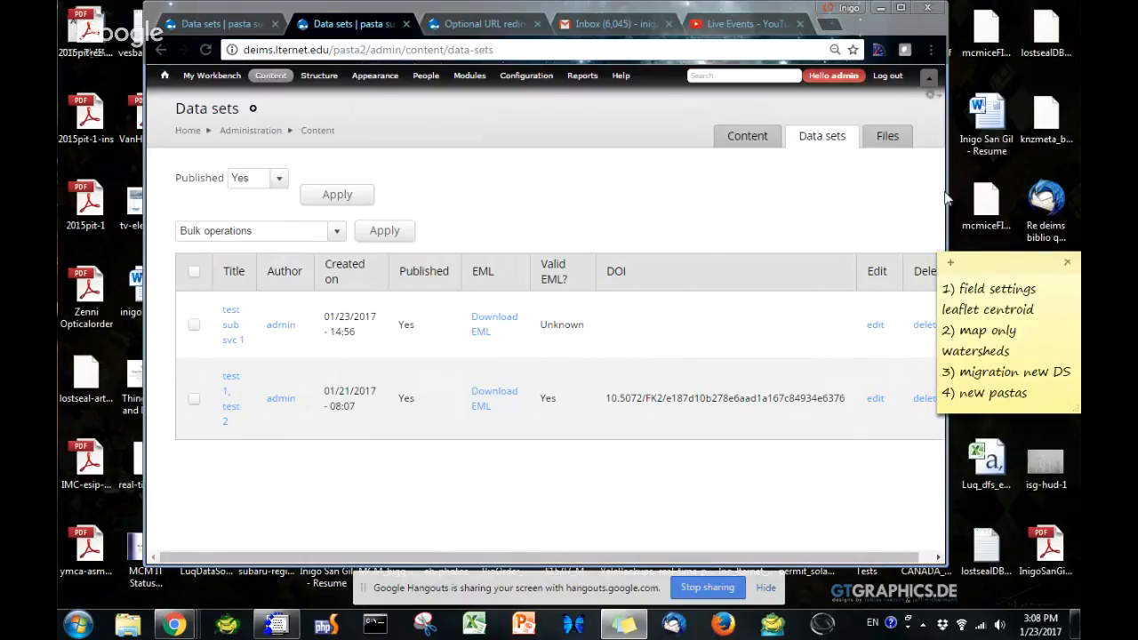
left_click_drag(945, 190, 1065, 191)
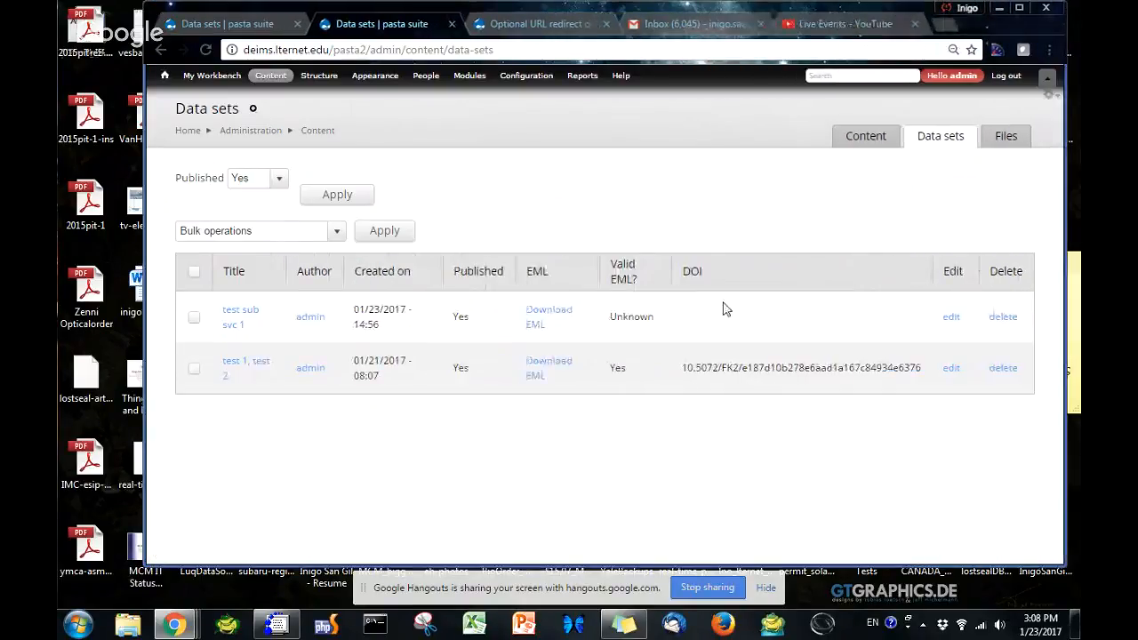
Examine the EML document of the "test sub svc 1" data set enlarged, including its package ID, and return to the data sets list.
left_click(539, 316)
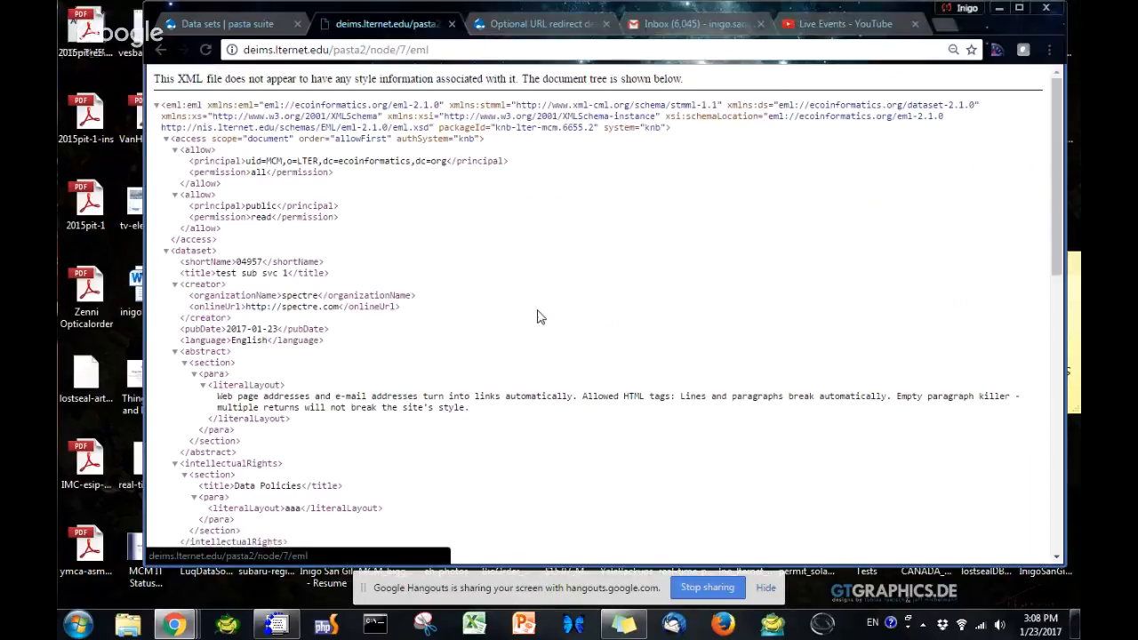
key("ctrl+plus")
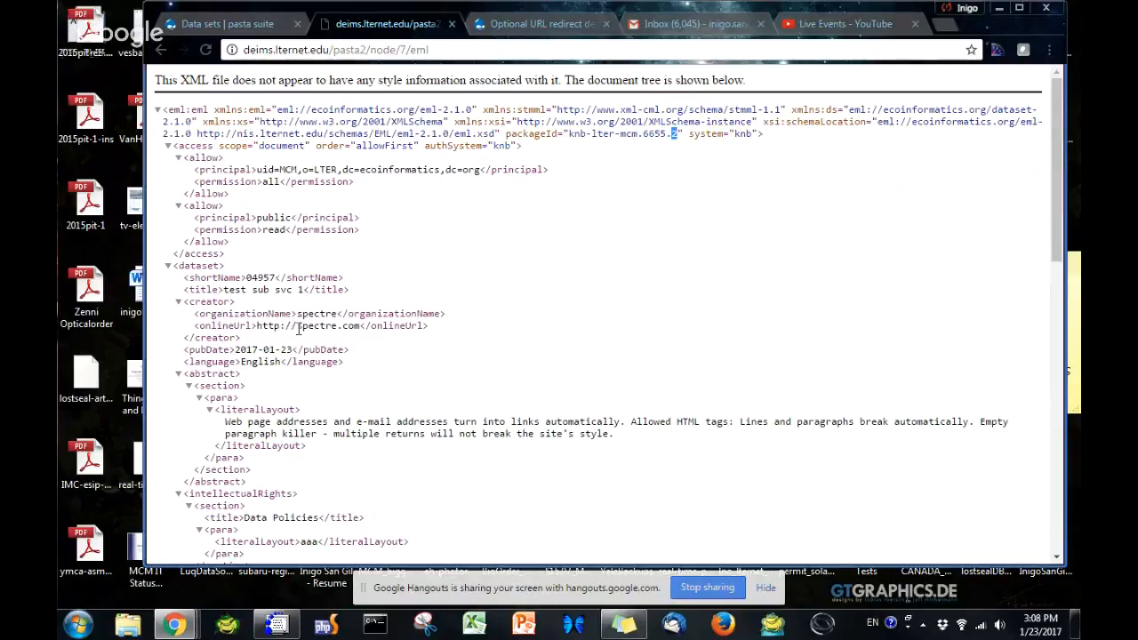
scroll(299, 329, "down", 10)
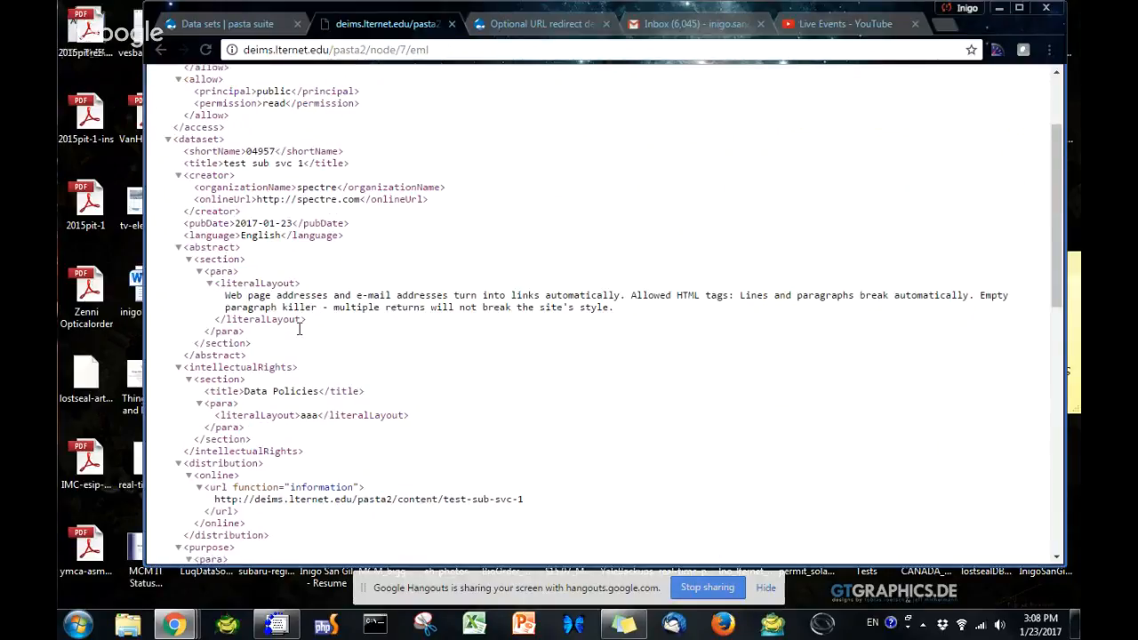
left_click(161, 50)
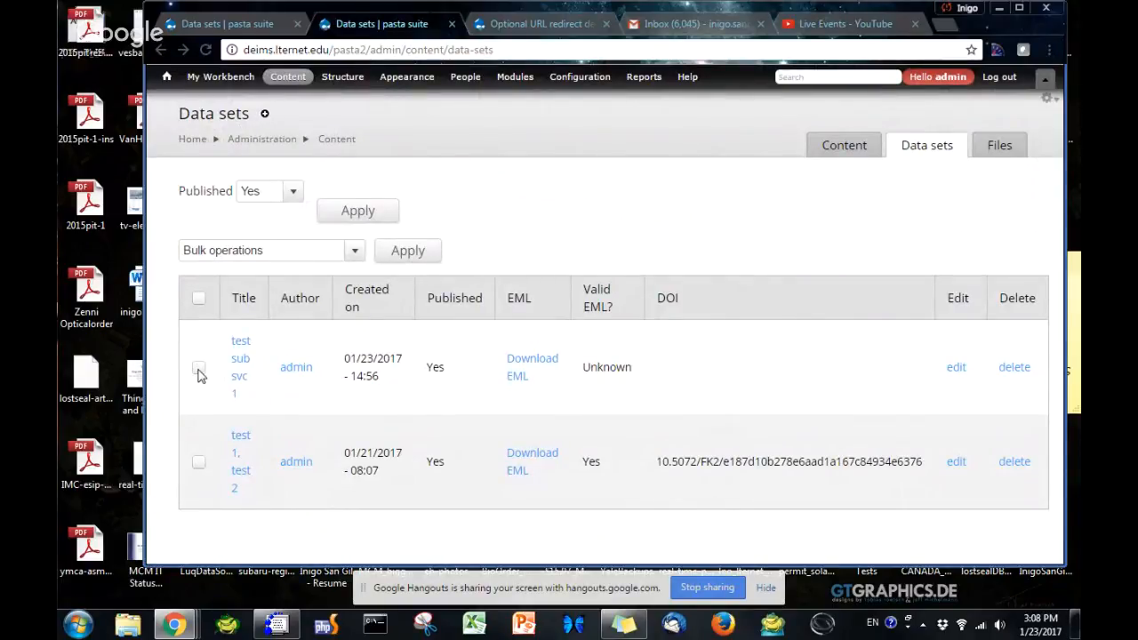
Run the bulk operation "Fetch DOI from PASTA" on the "test sub svc 1" data set and highlight the fetched DOI.
left_click(198, 370)
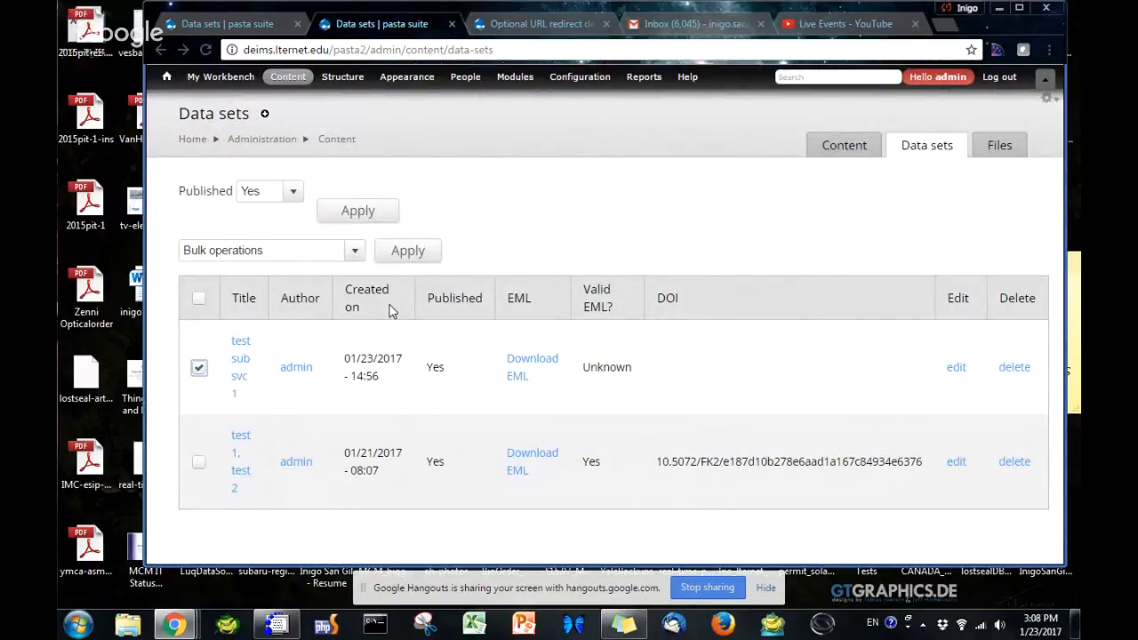
left_click(314, 257)
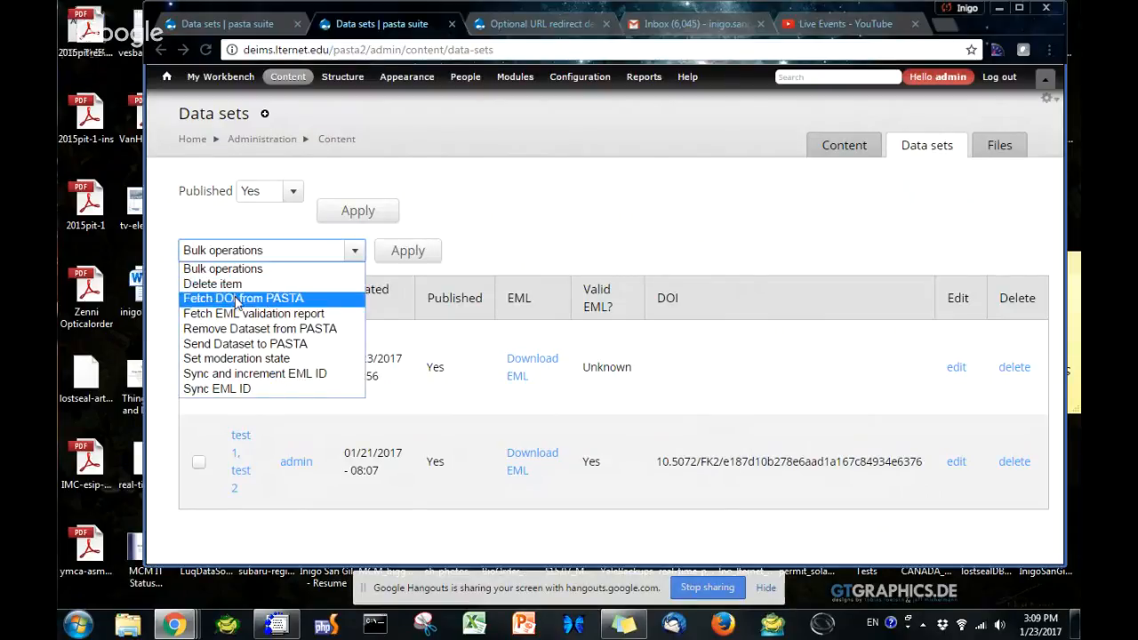
left_click(272, 256)
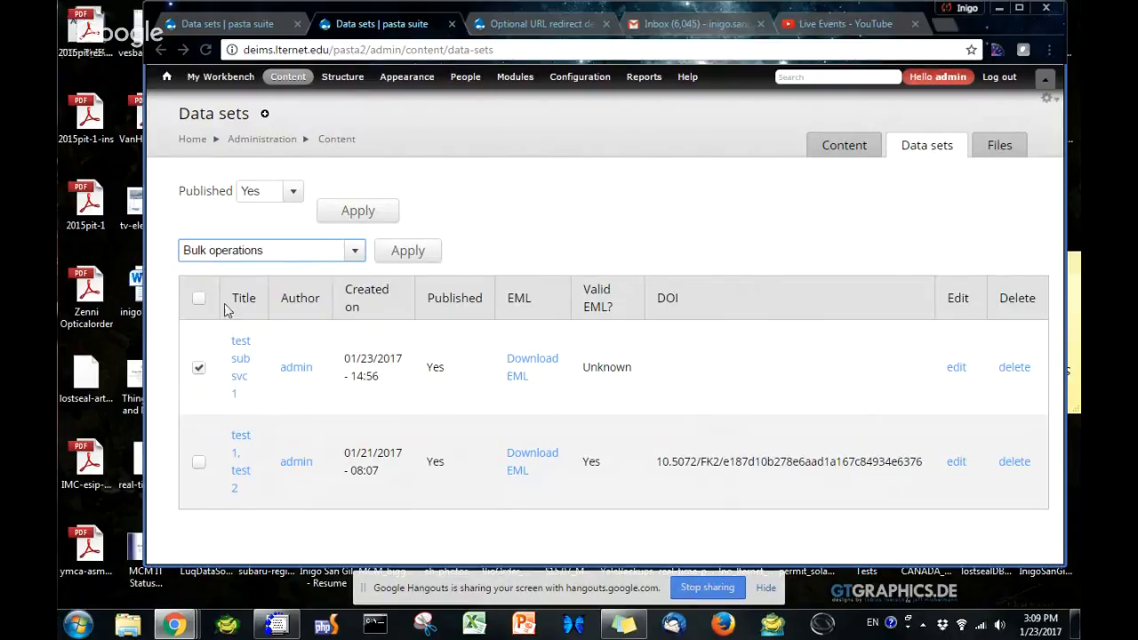
left_click(256, 254)
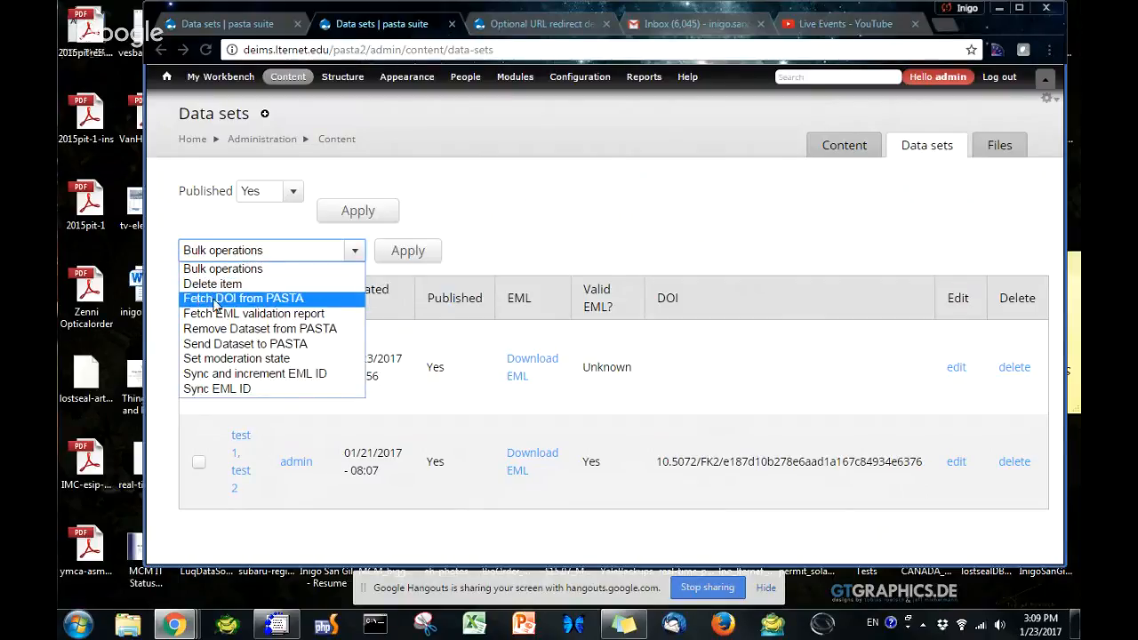
left_click(284, 299)
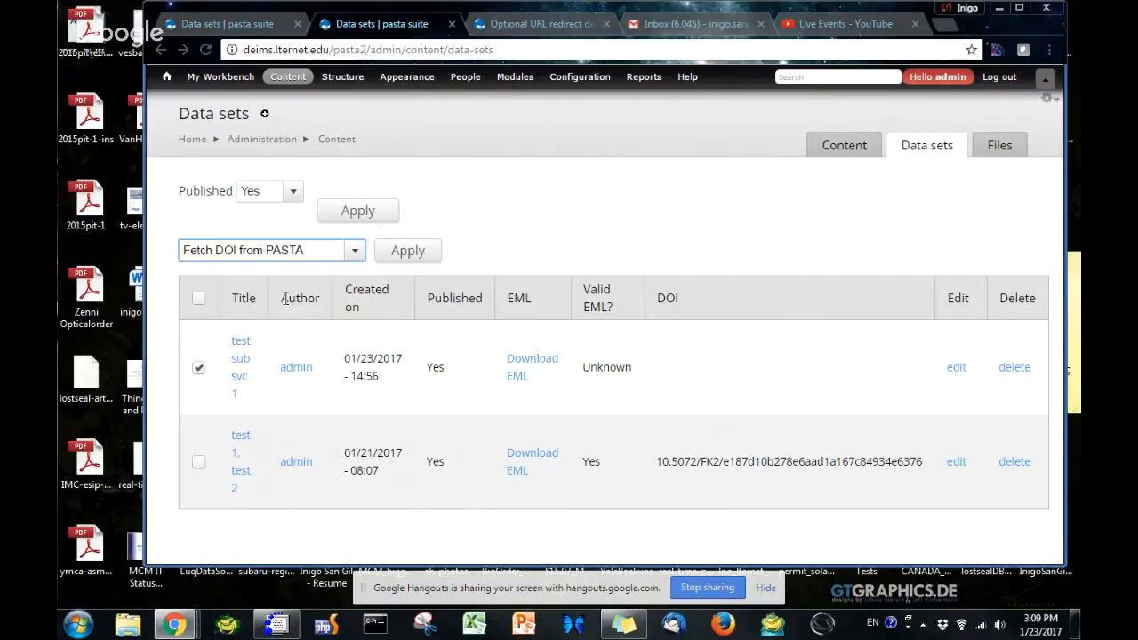
left_click(406, 250)
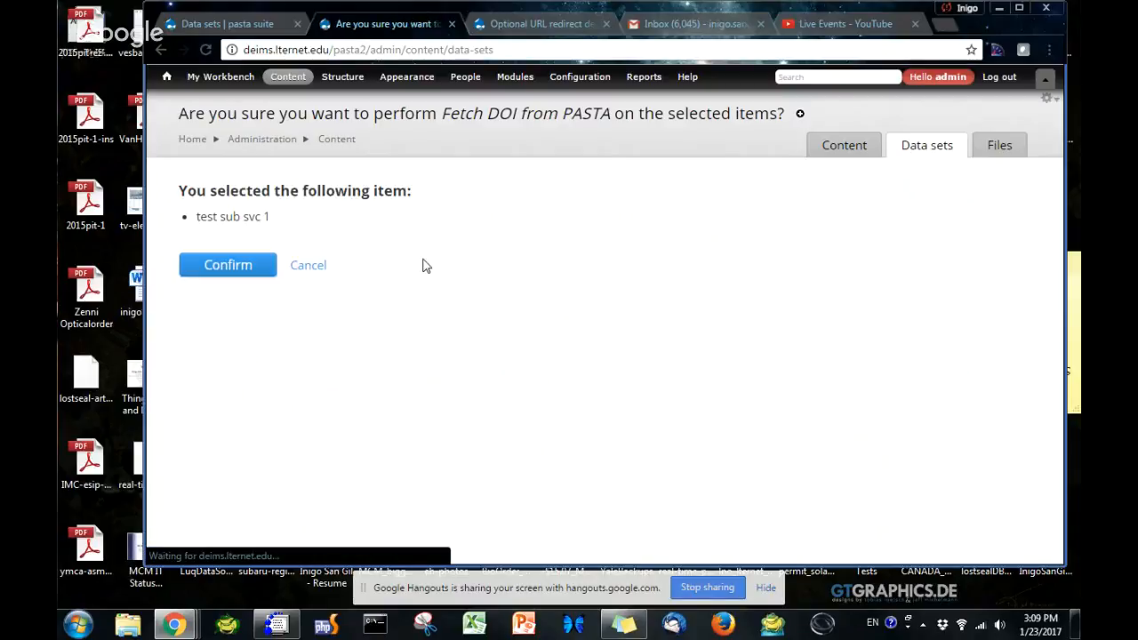
left_click(233, 272)
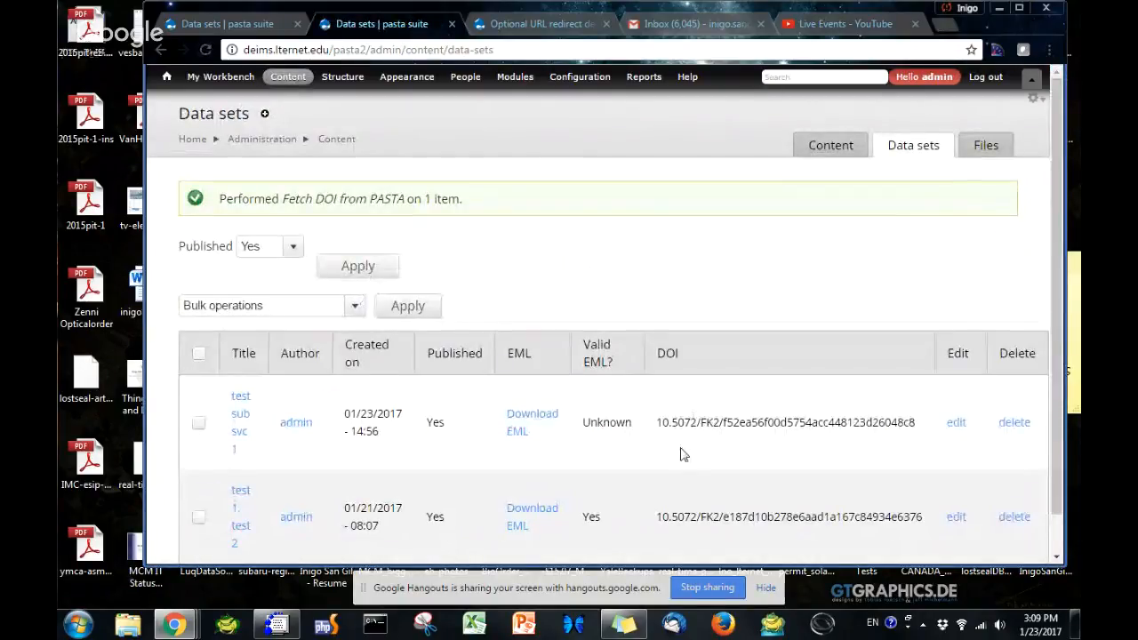
left_click_drag(658, 425, 932, 421)
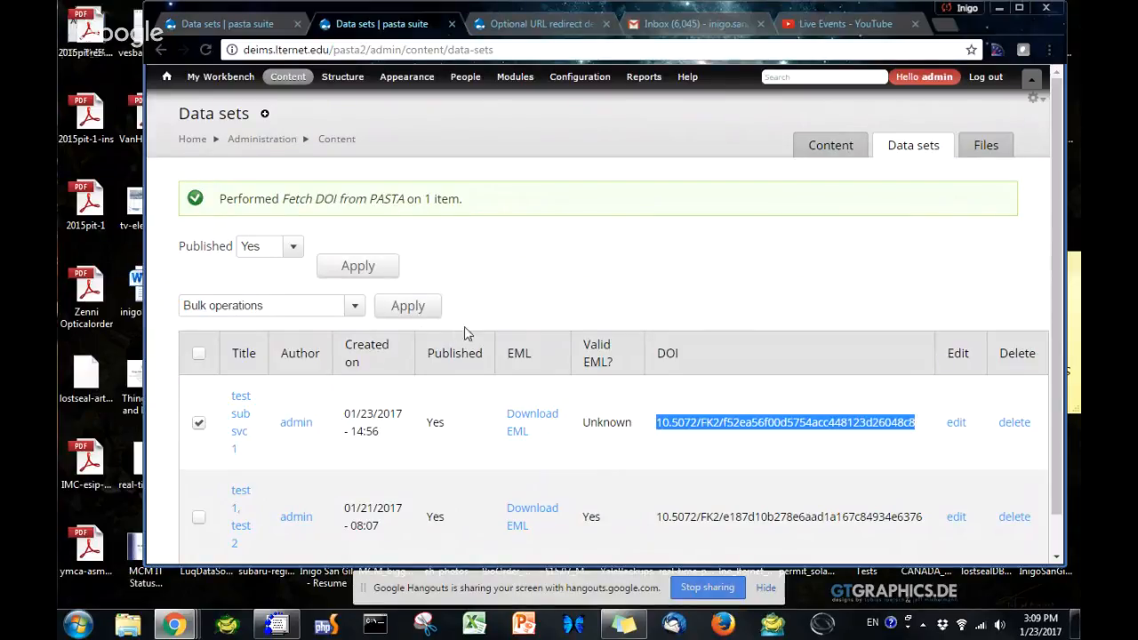
Filter the module list by "sync" and read the help page of the Sync EML Revision Id module.
left_click(518, 80)
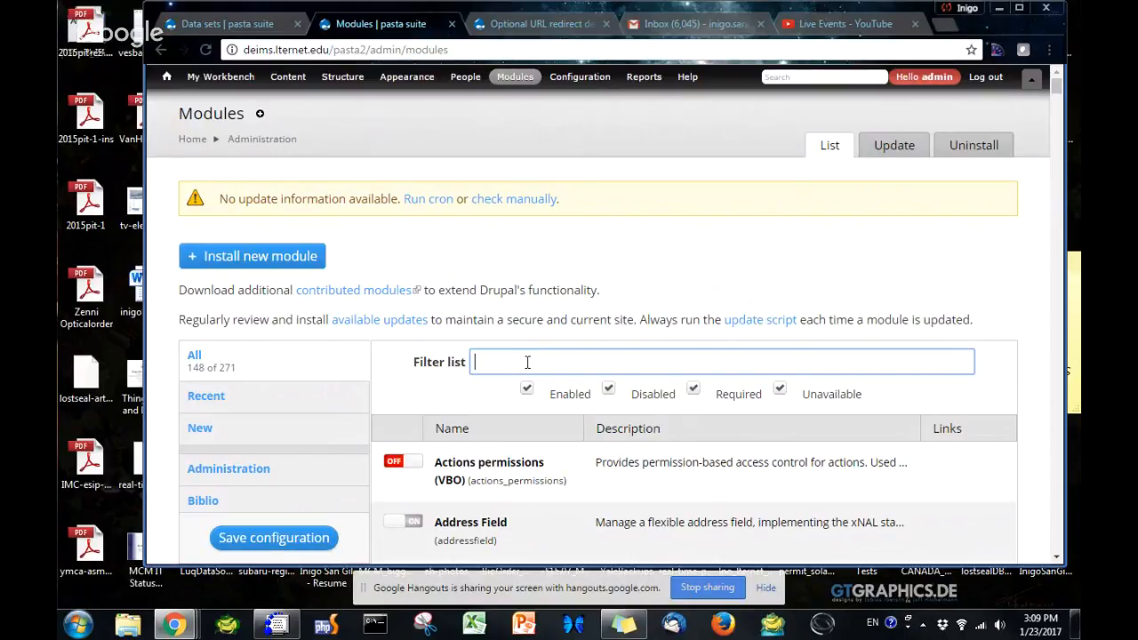
type("sync")
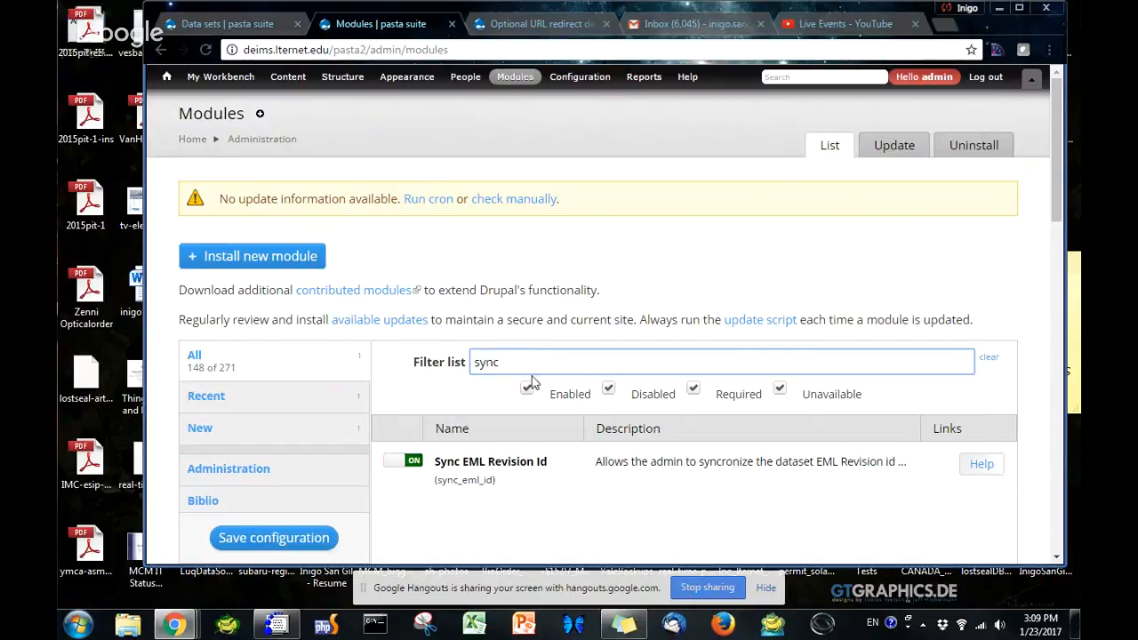
scroll(533, 435, "down", 3)
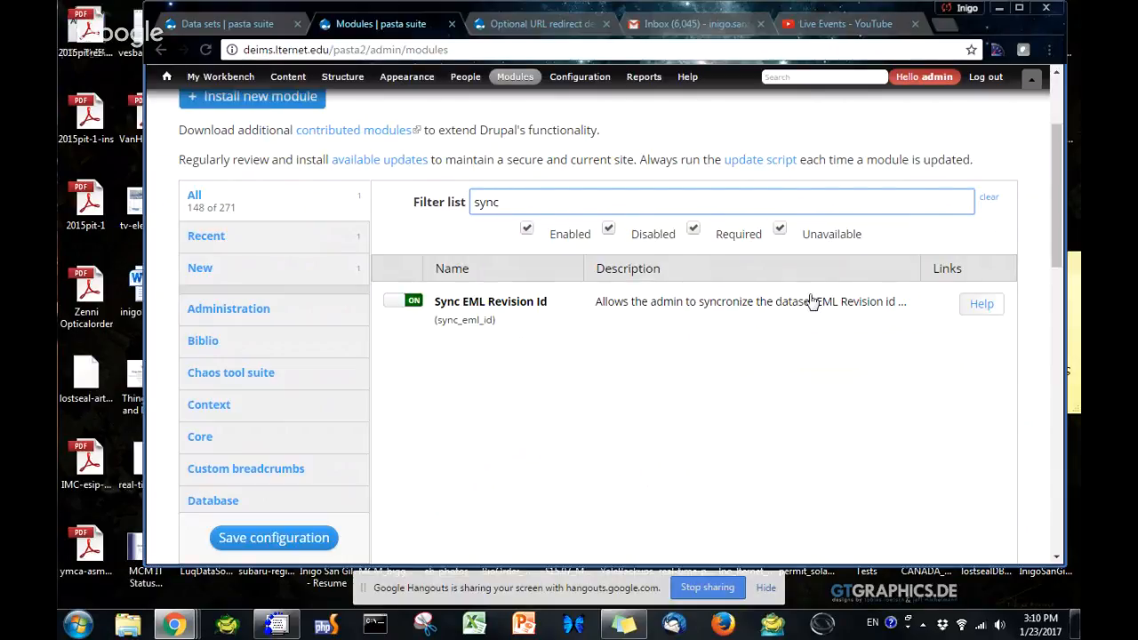
left_click(983, 307)
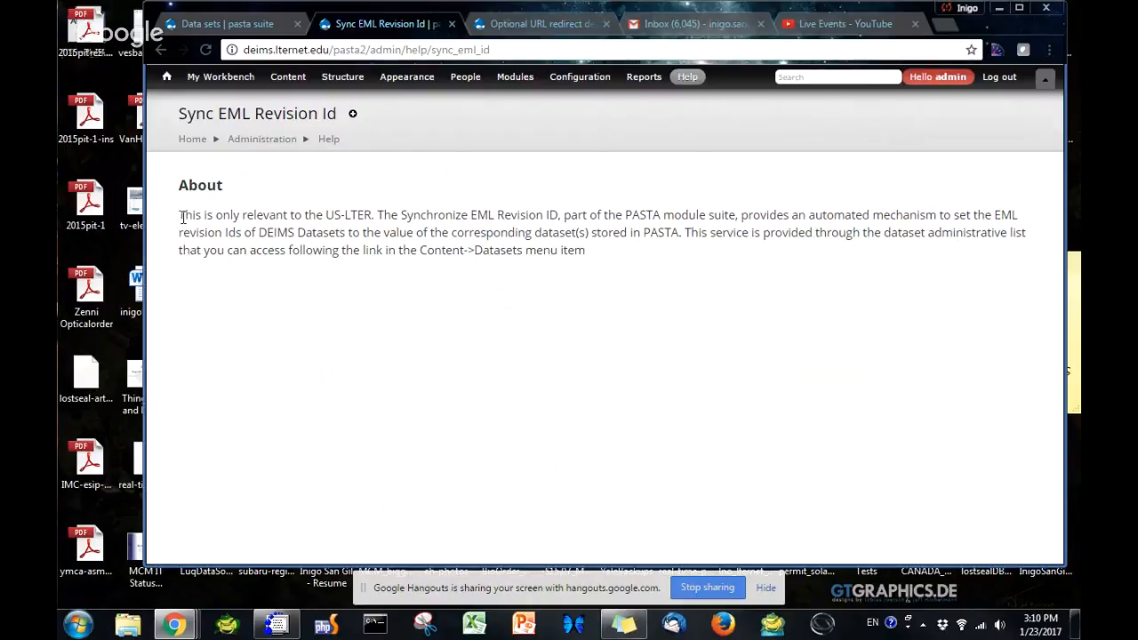
left_click_drag(182, 217, 587, 252)
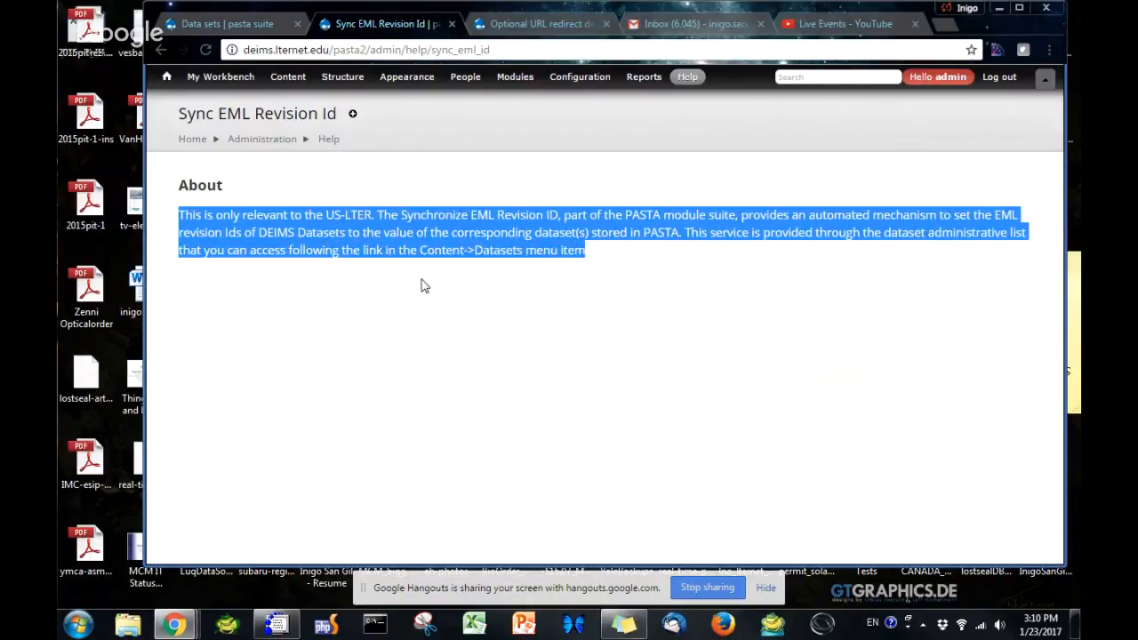
left_click(506, 325)
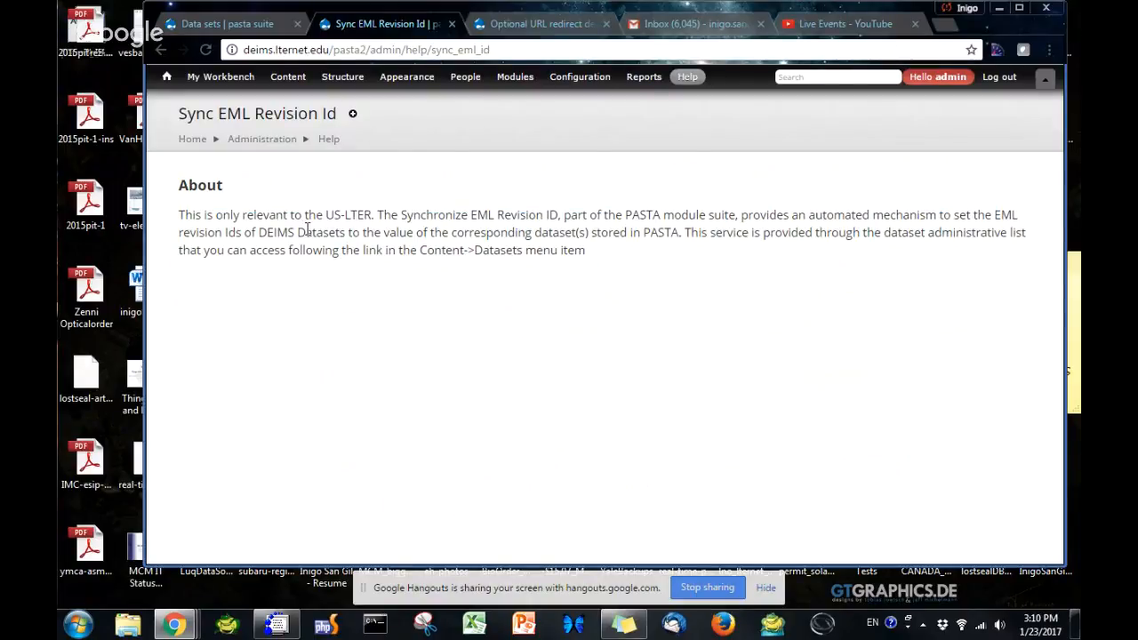
left_click(160, 52)
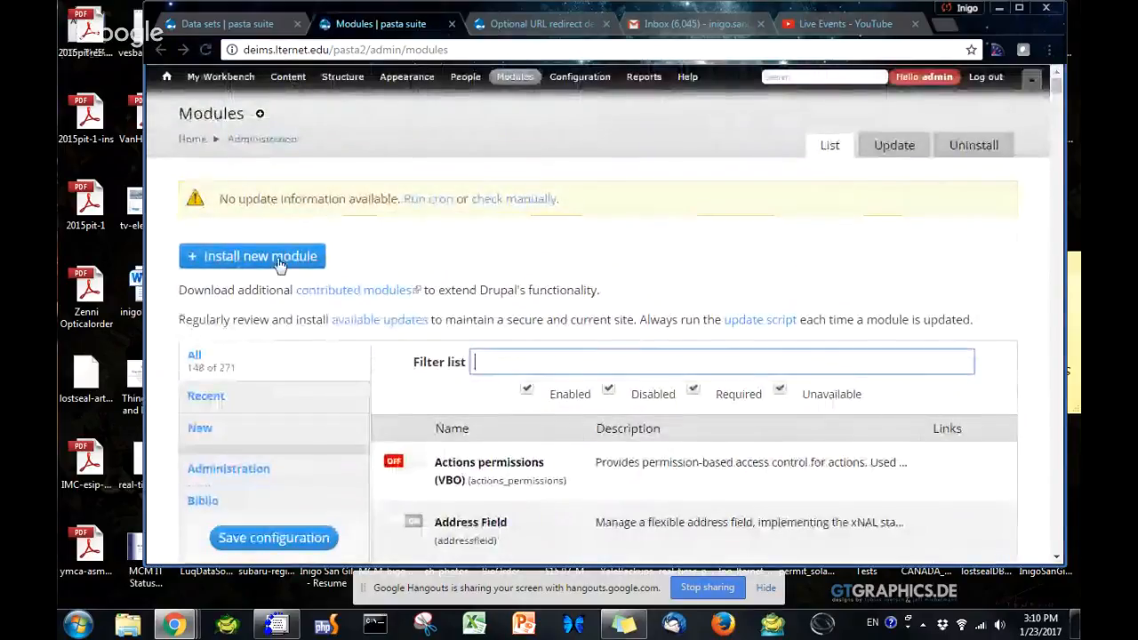
Open a new draft of the "test sub svc 1" data set from the administrative data sets list.
mouse_move(287, 80)
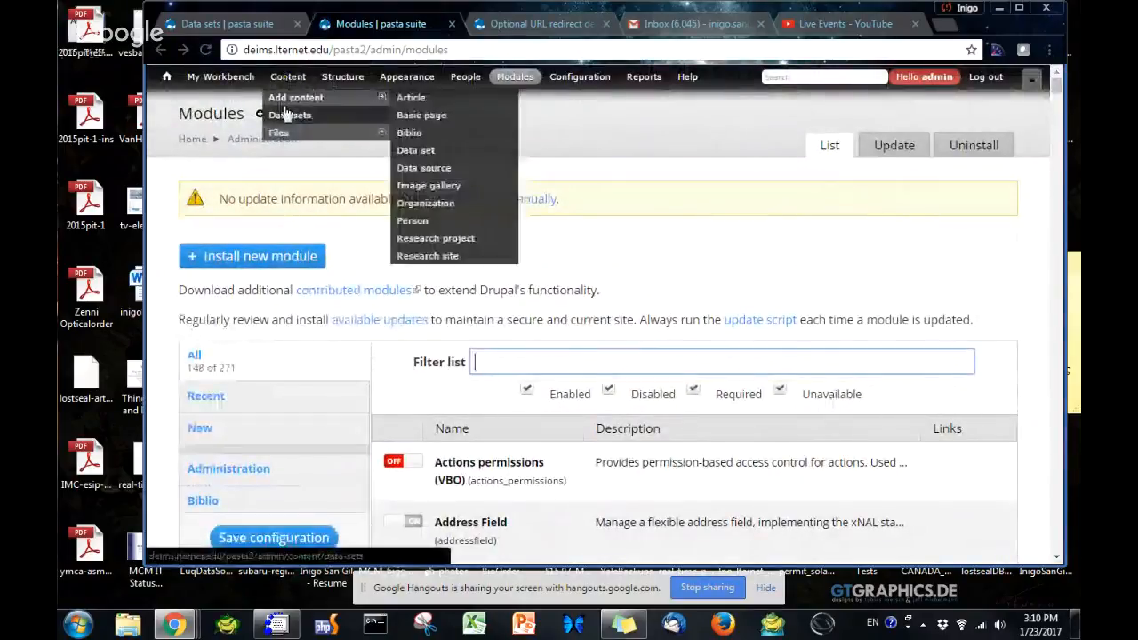
left_click(290, 115)
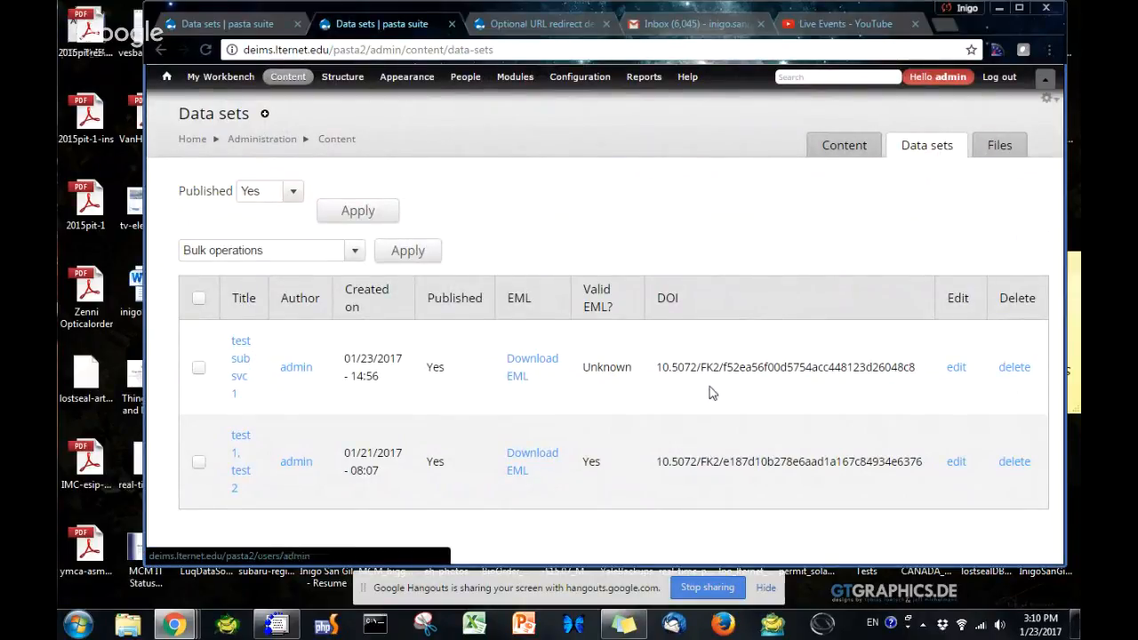
left_click_drag(662, 367, 845, 374)
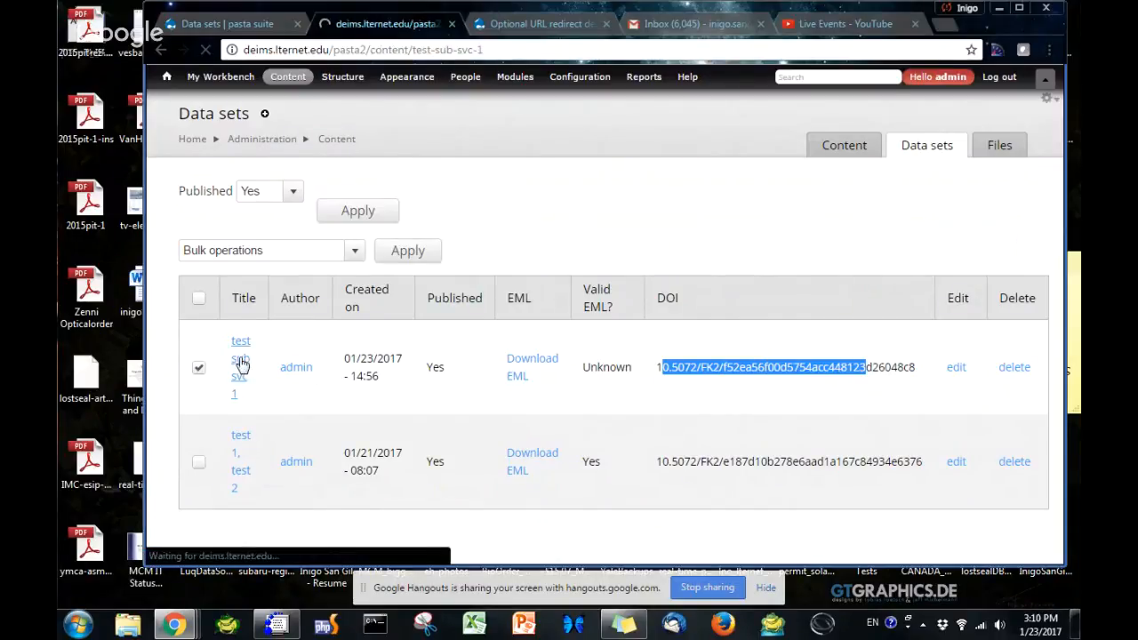
scroll(310, 440, "down", 1)
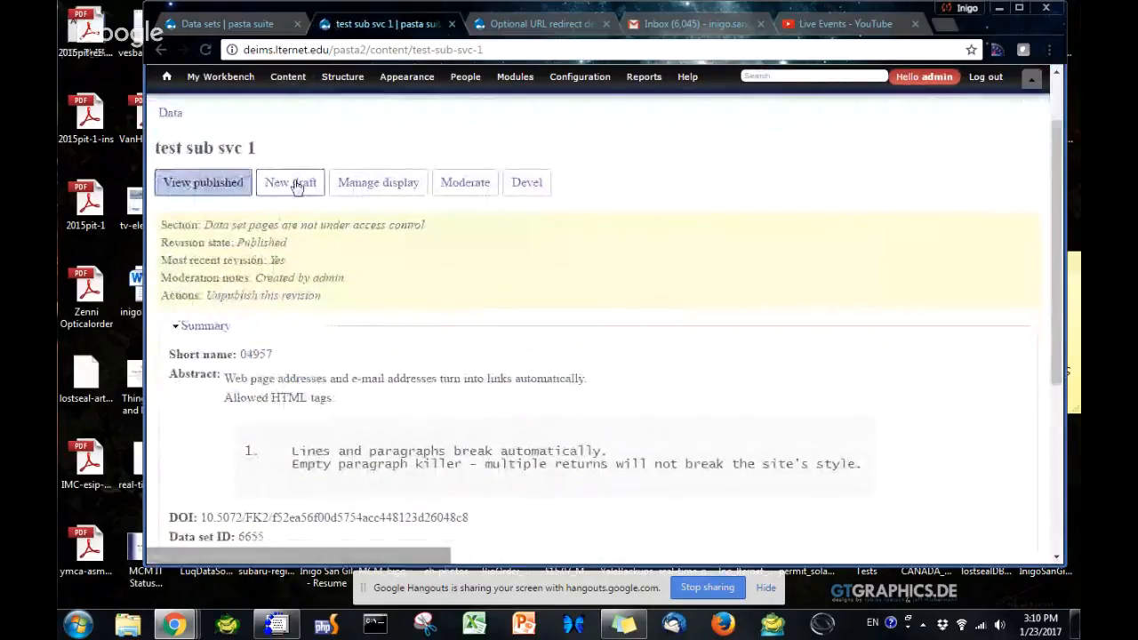
left_click(300, 184)
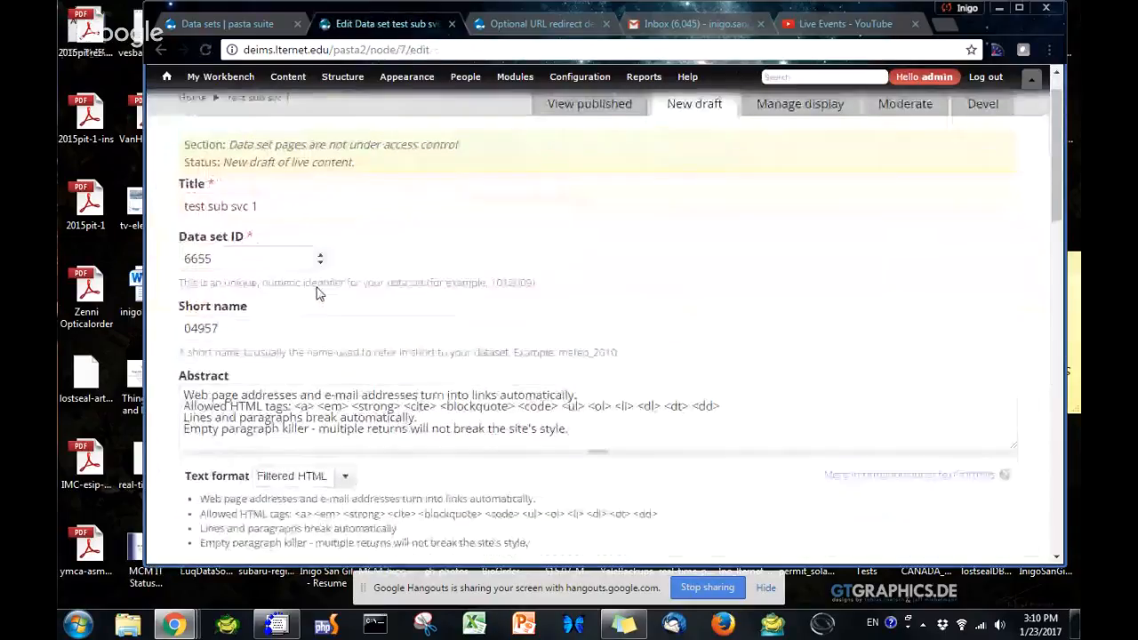
Append the line "Change the avbsyrtavct" at the end of the data set's abstract.
scroll(600, 313, "down", 2)
left_click(600, 313)
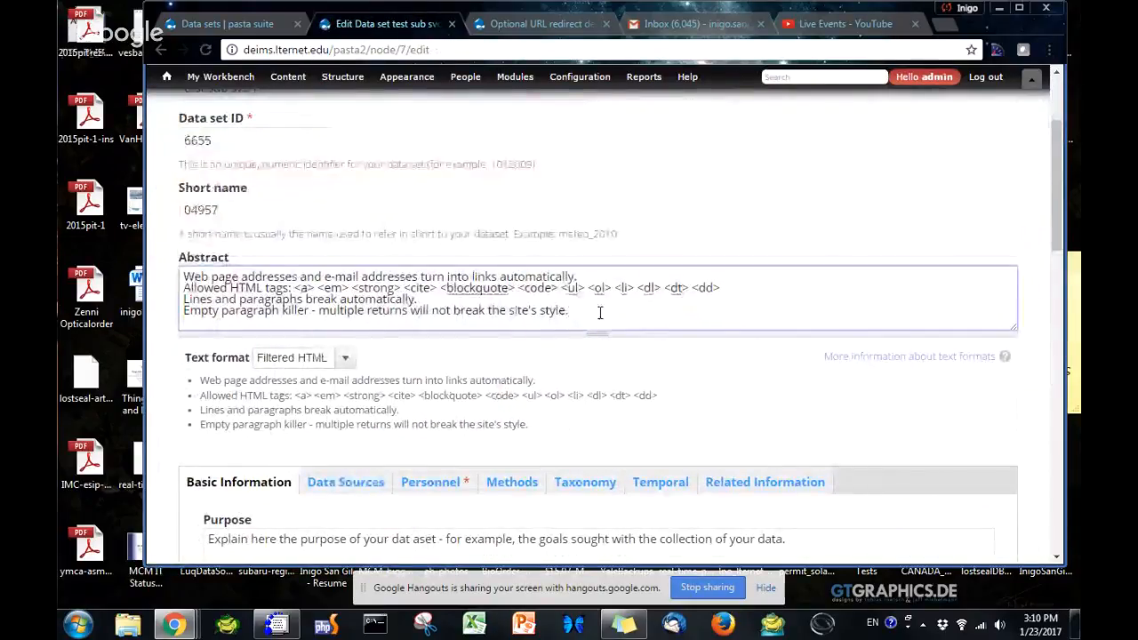
key("Return")
type("Change the avbsyrtavct")
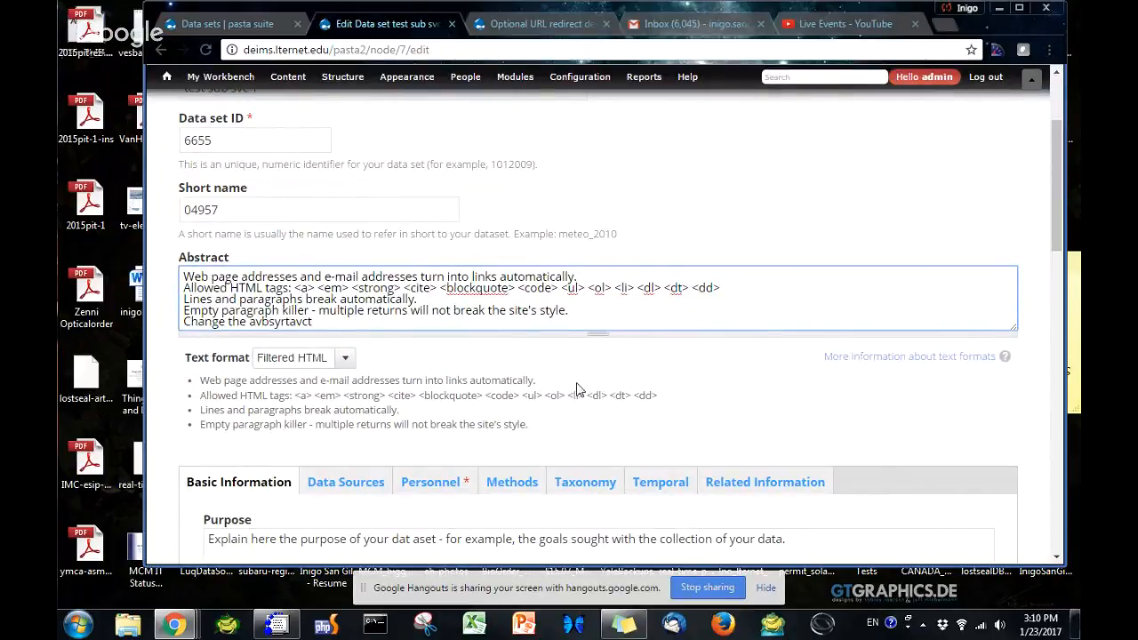
scroll(576, 388, "down", 4)
scroll(576, 389, "up", 3)
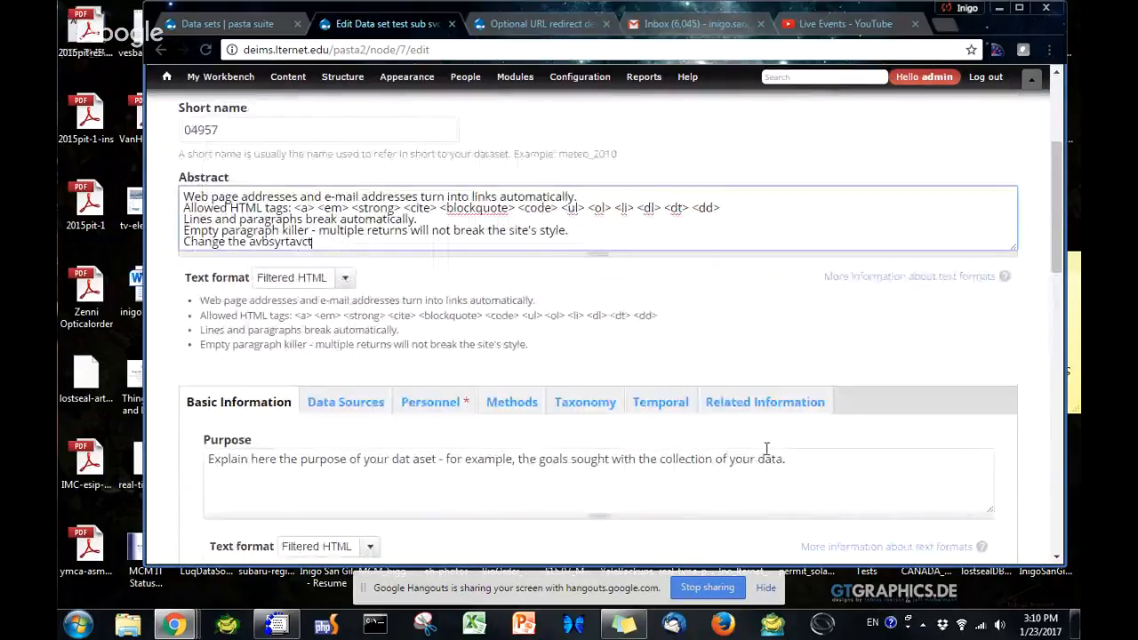
left_click(765, 402)
scroll(306, 475, "down", 3)
left_click(334, 280)
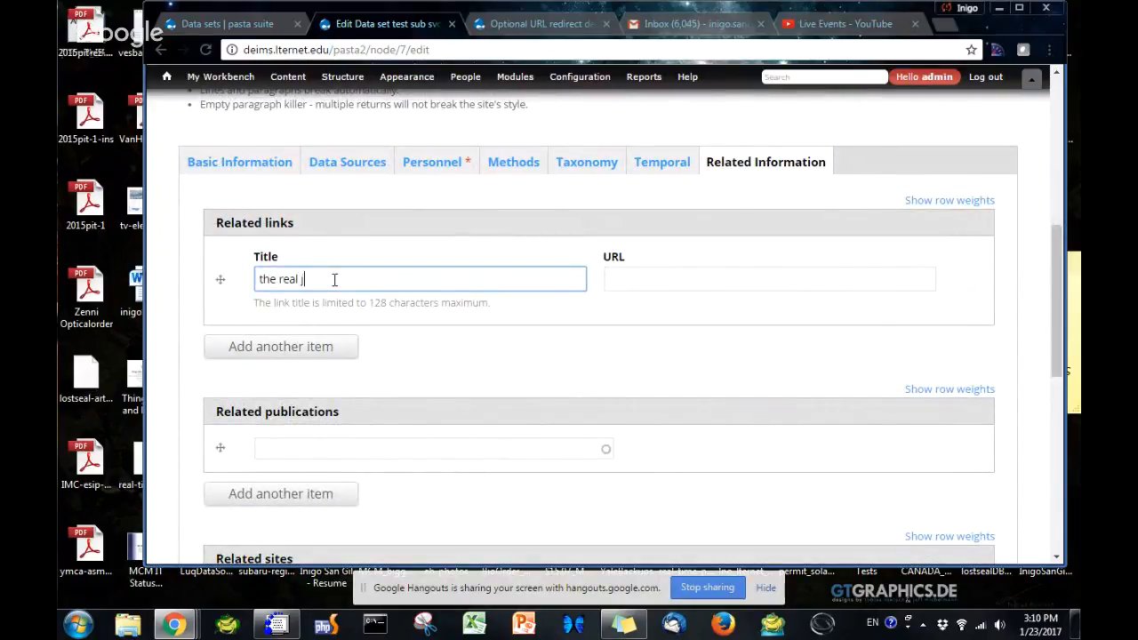
key("Tab")
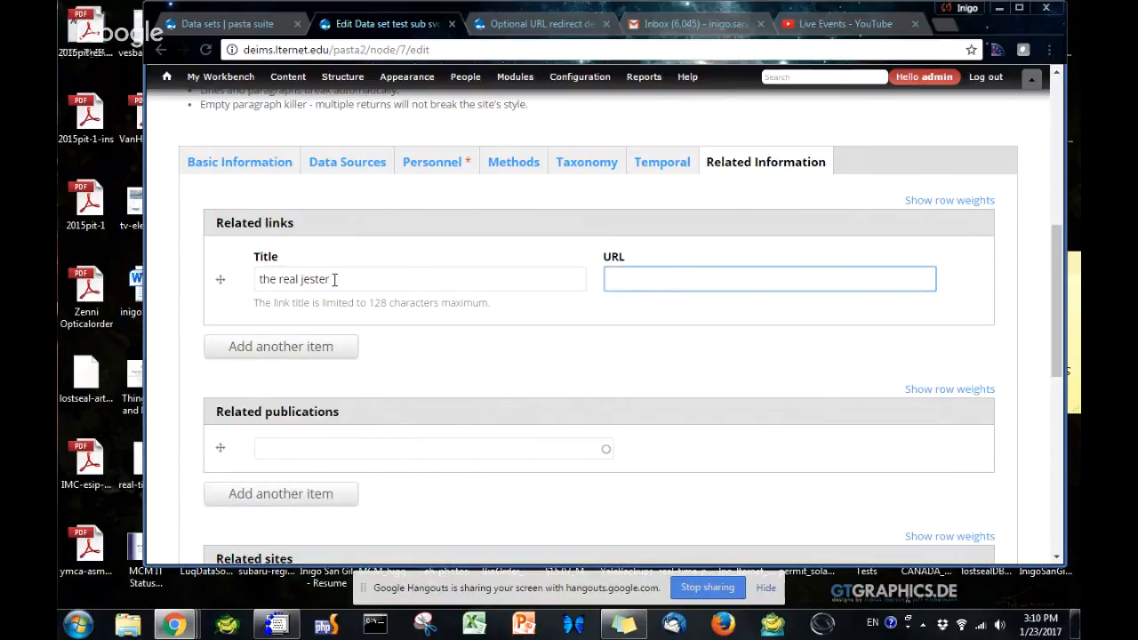
type("http://")
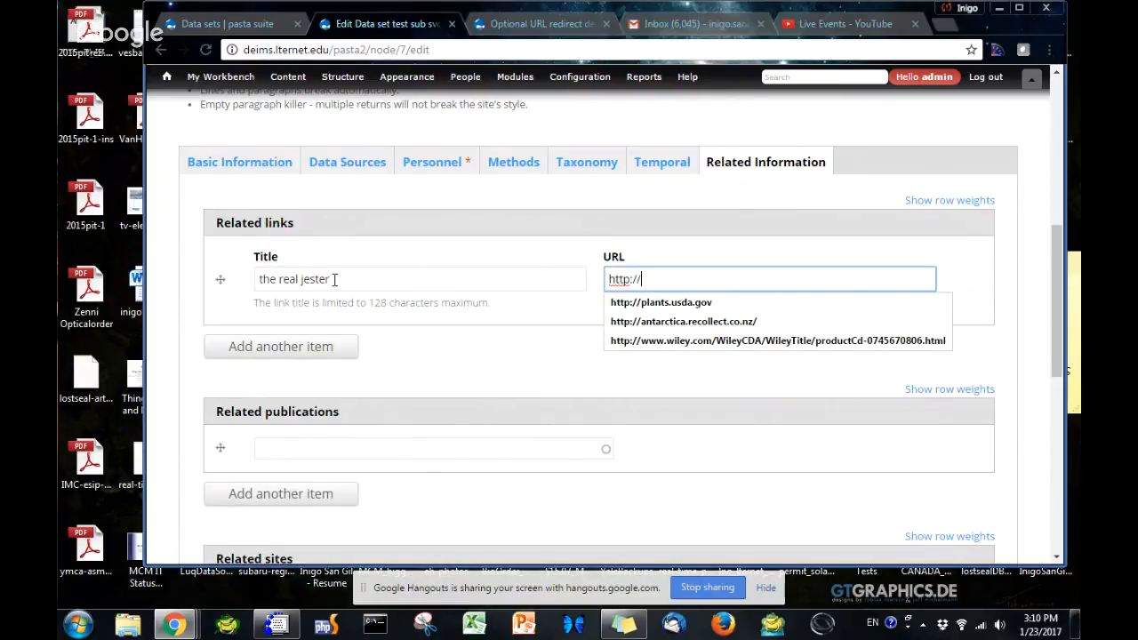
type("cnn.com")
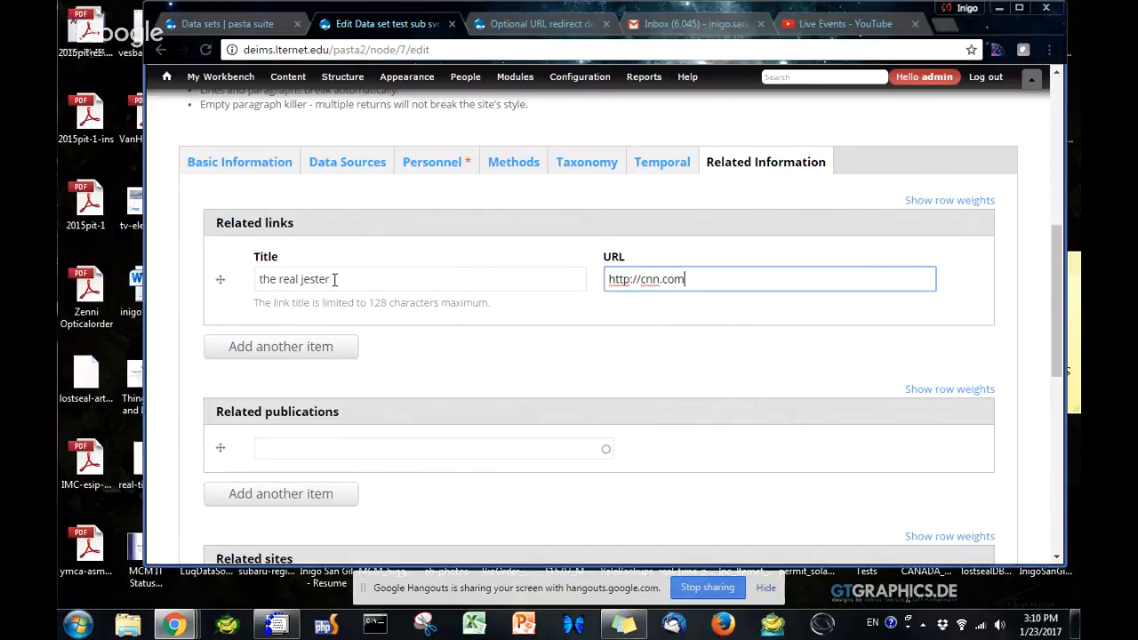
Add the existing organization "spectre" as the data set's metadata provider.
scroll(242, 276, "down", 5)
scroll(293, 285, "up", 5)
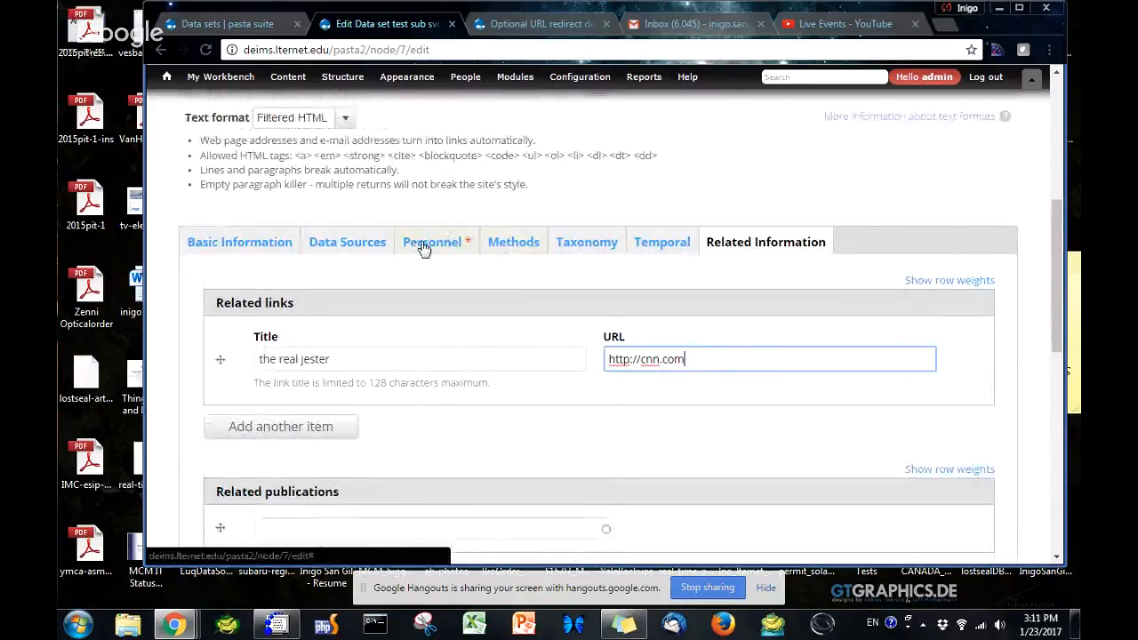
left_click(420, 244)
scroll(355, 447, "down", 5)
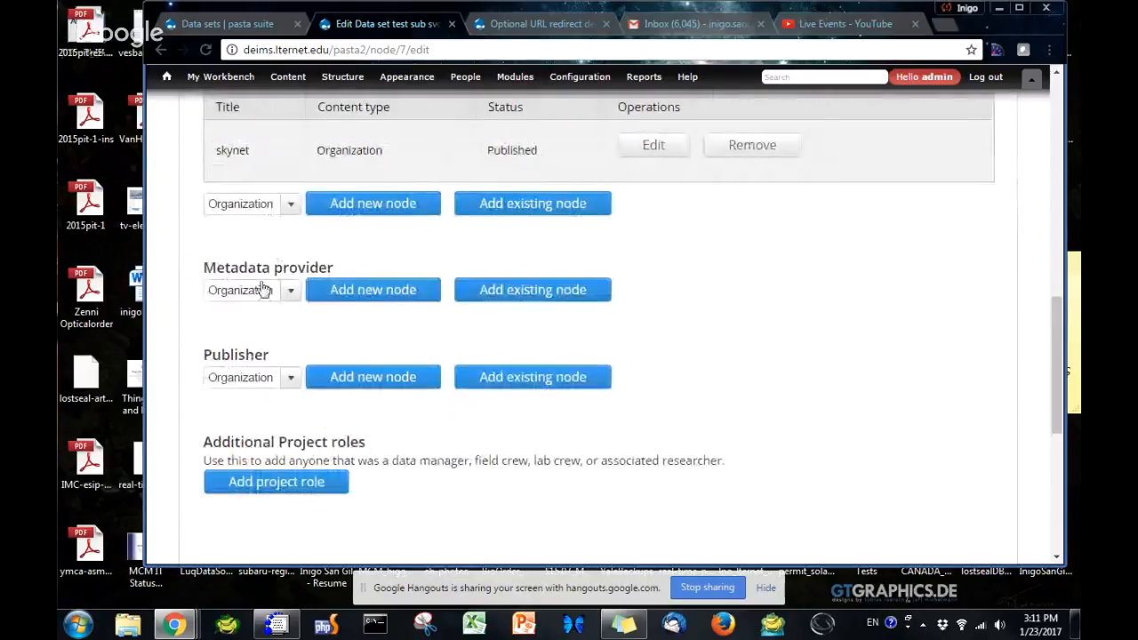
left_click(276, 290)
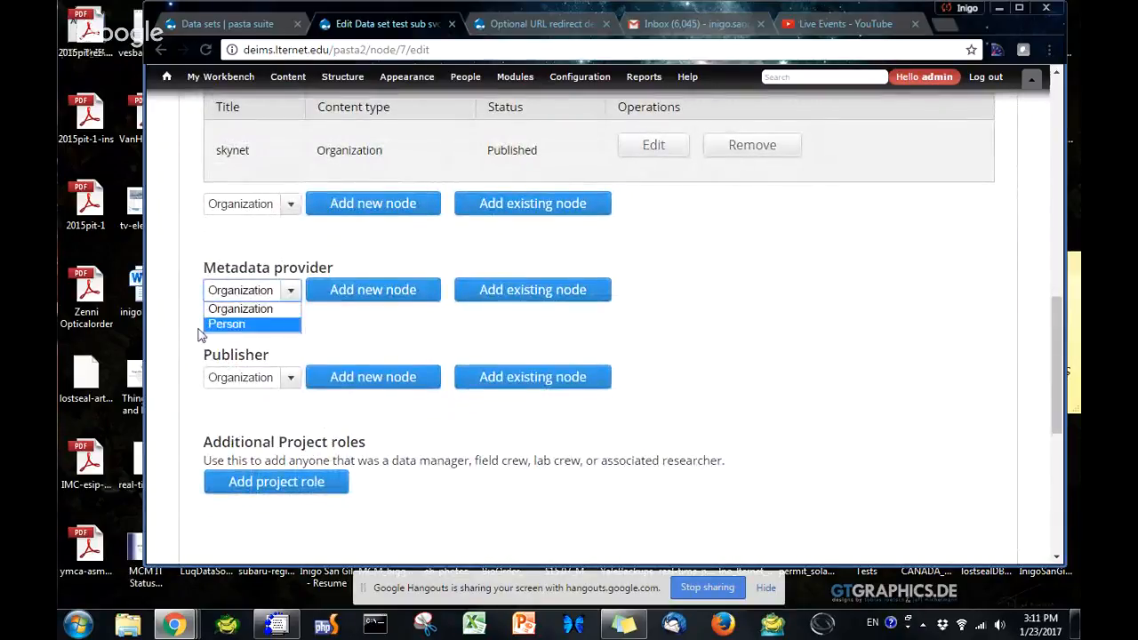
left_click(240, 307)
left_click(536, 294)
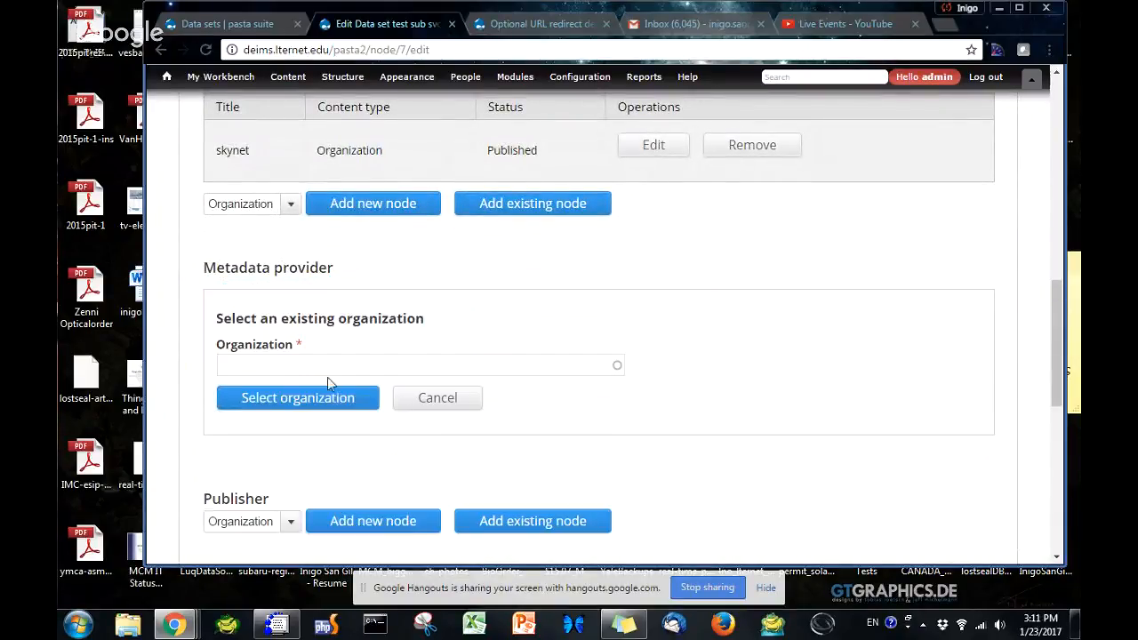
left_click(330, 367)
type("spe")
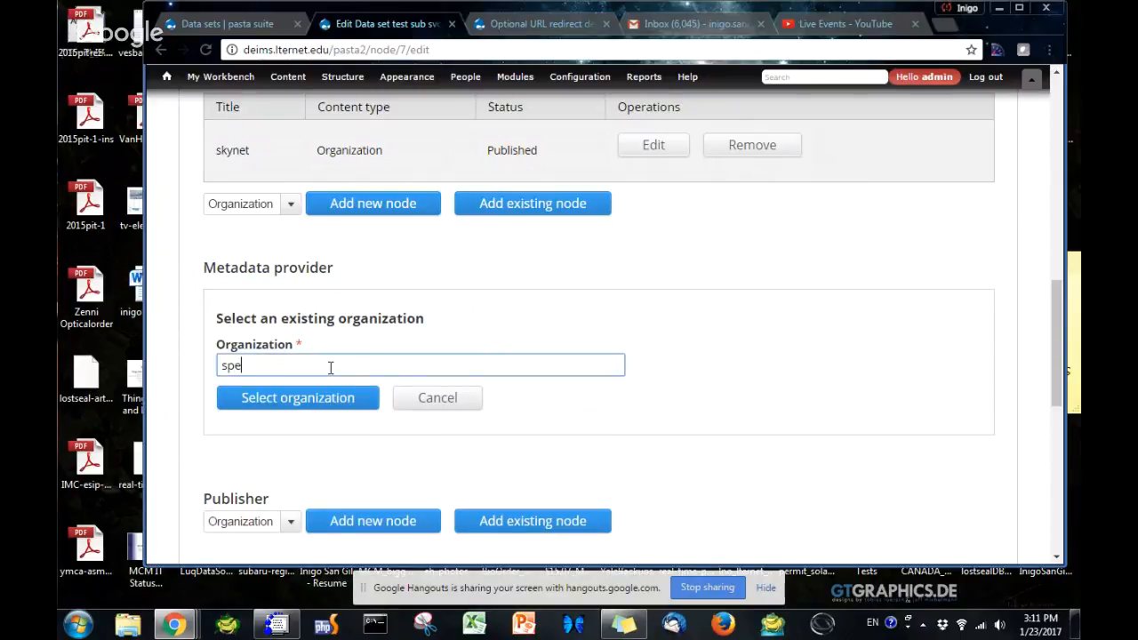
left_click(280, 382)
left_click(294, 400)
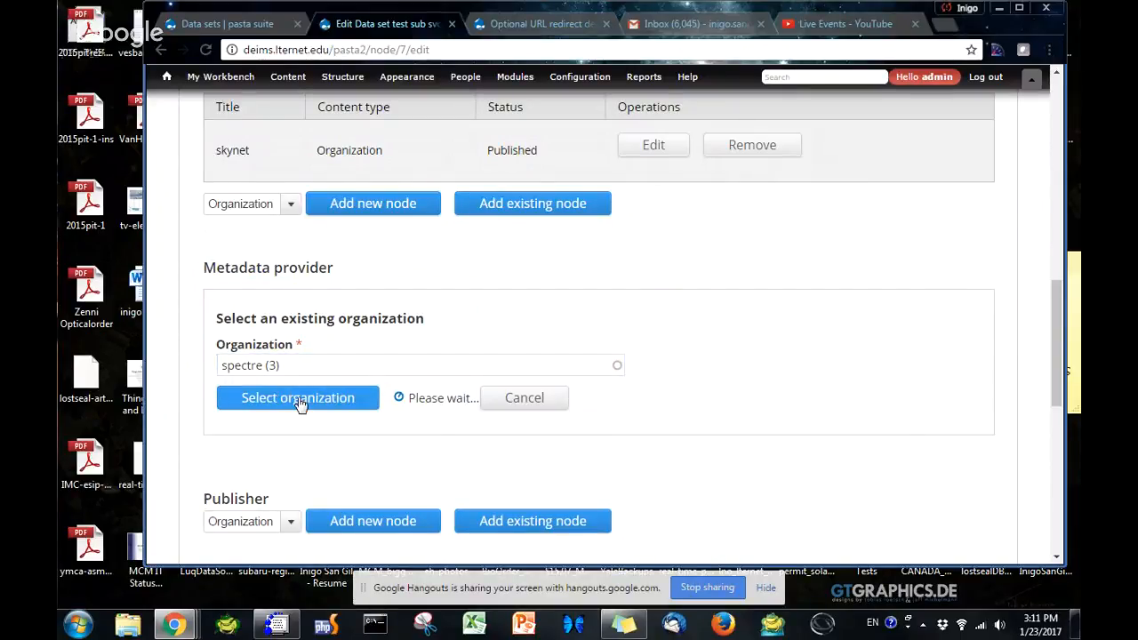
Add the existing organization "skynet" as the data set's publisher.
scroll(313, 285, "down", 1)
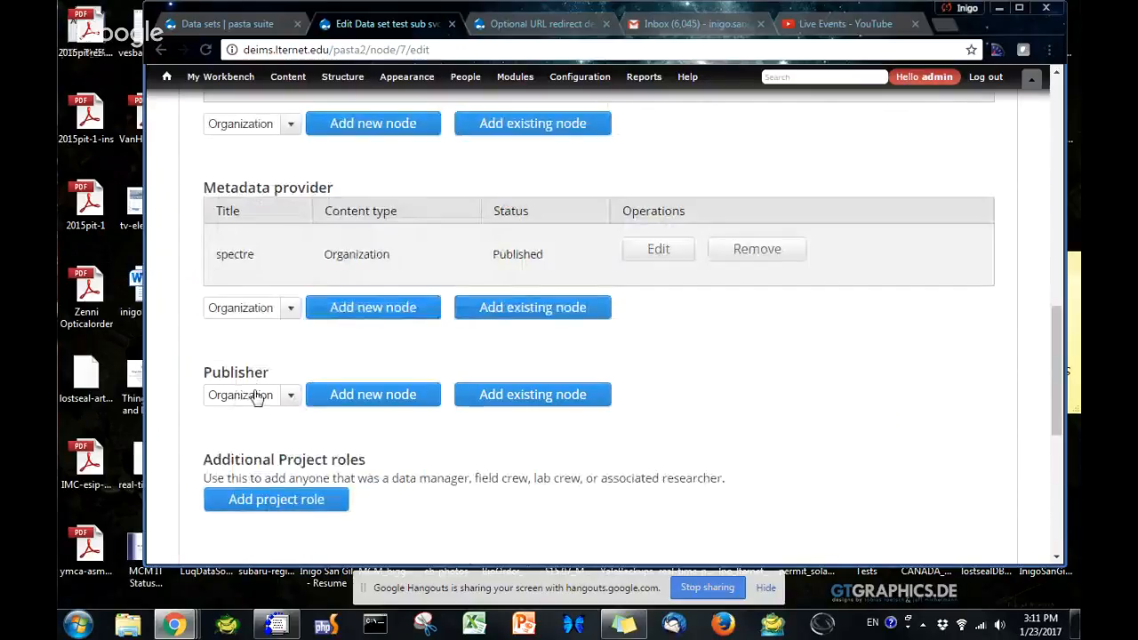
left_click(533, 394)
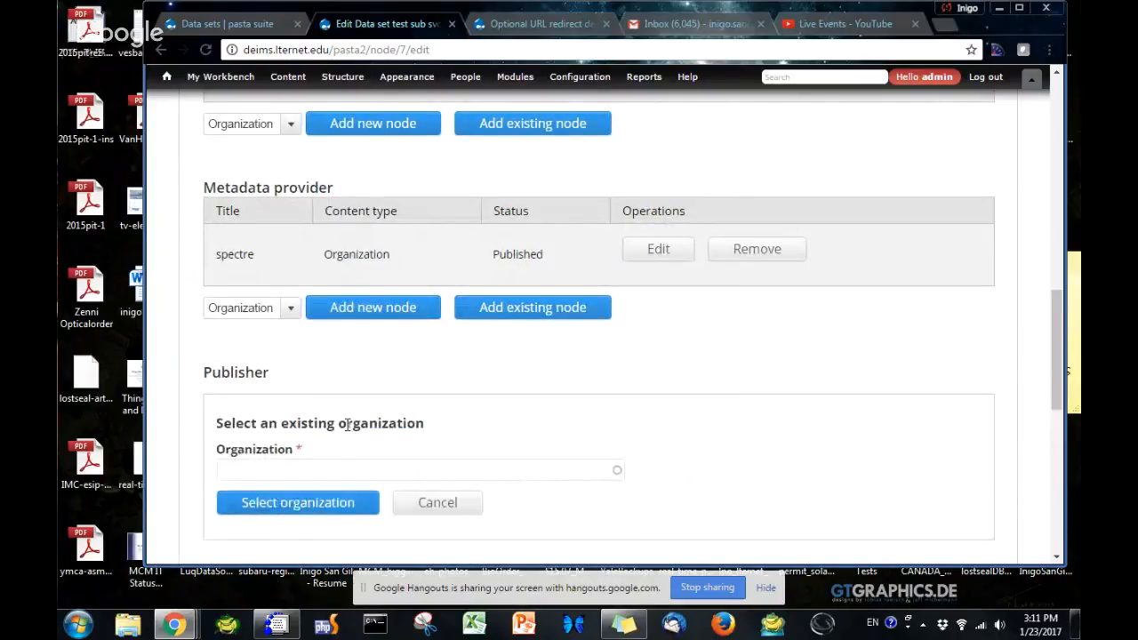
scroll(292, 391, "down", 1)
left_click(290, 386)
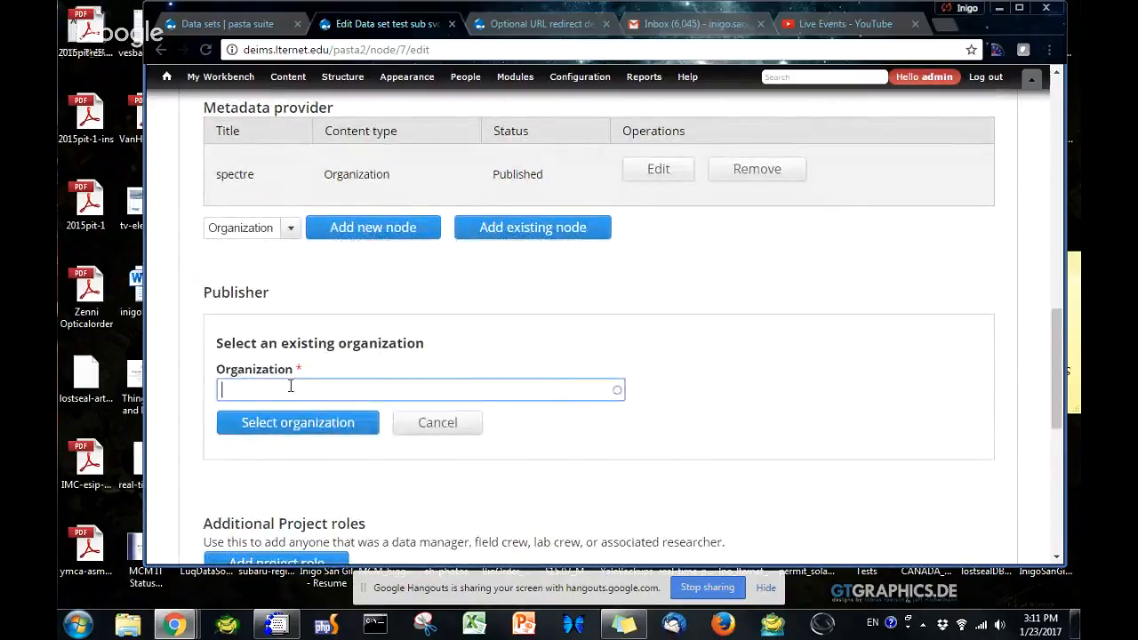
scroll(292, 387, "up", 2)
scroll(291, 391, "down", 2)
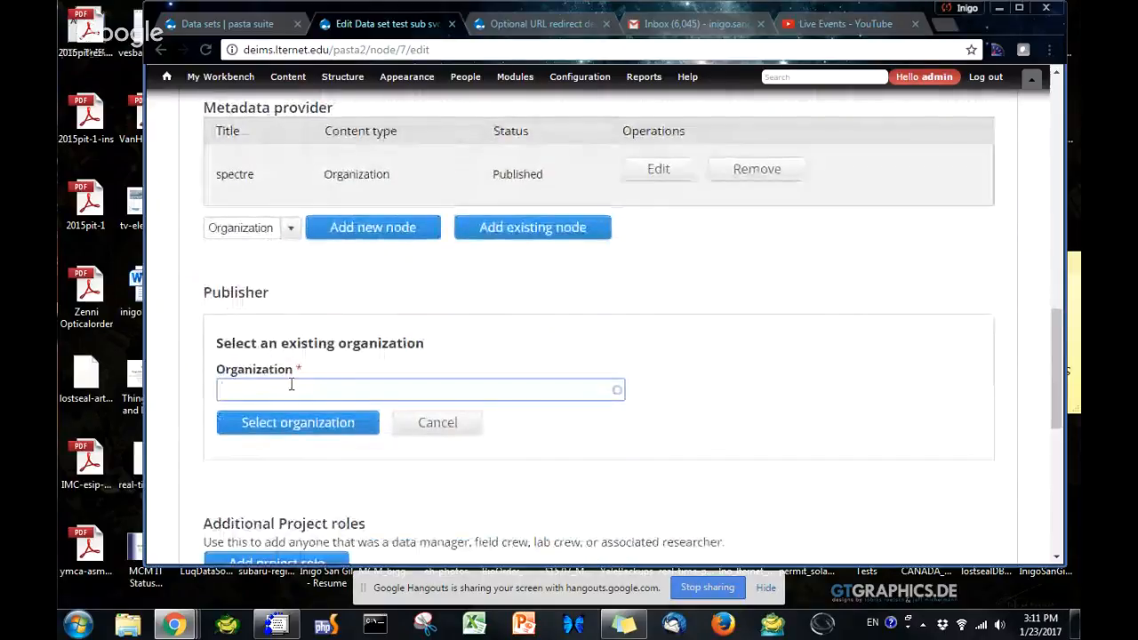
type("skyn")
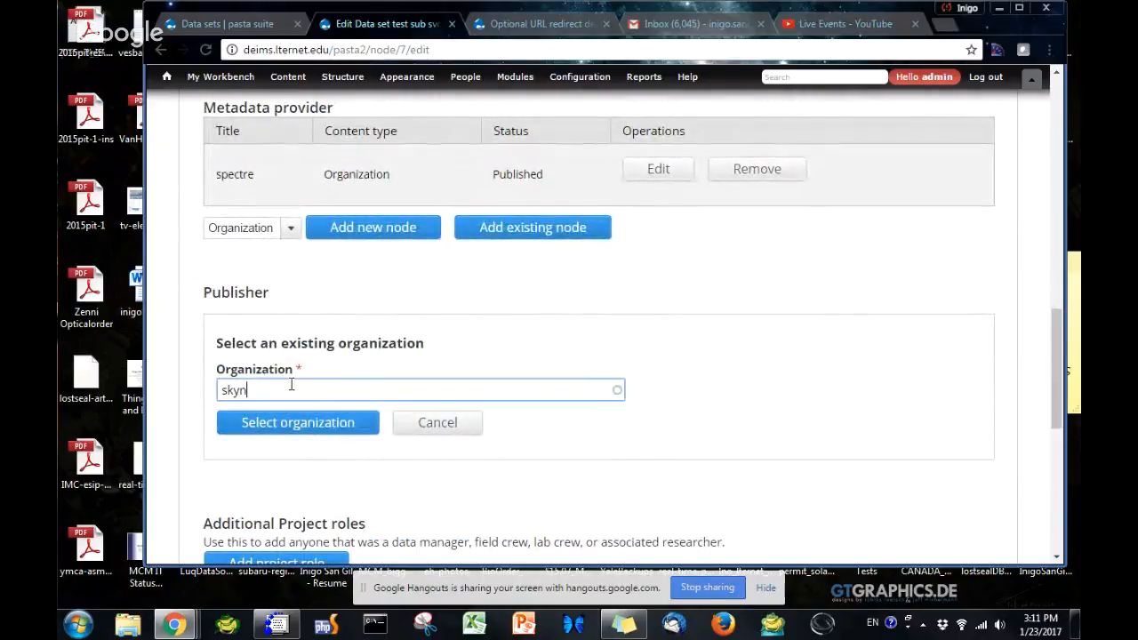
left_click(285, 410)
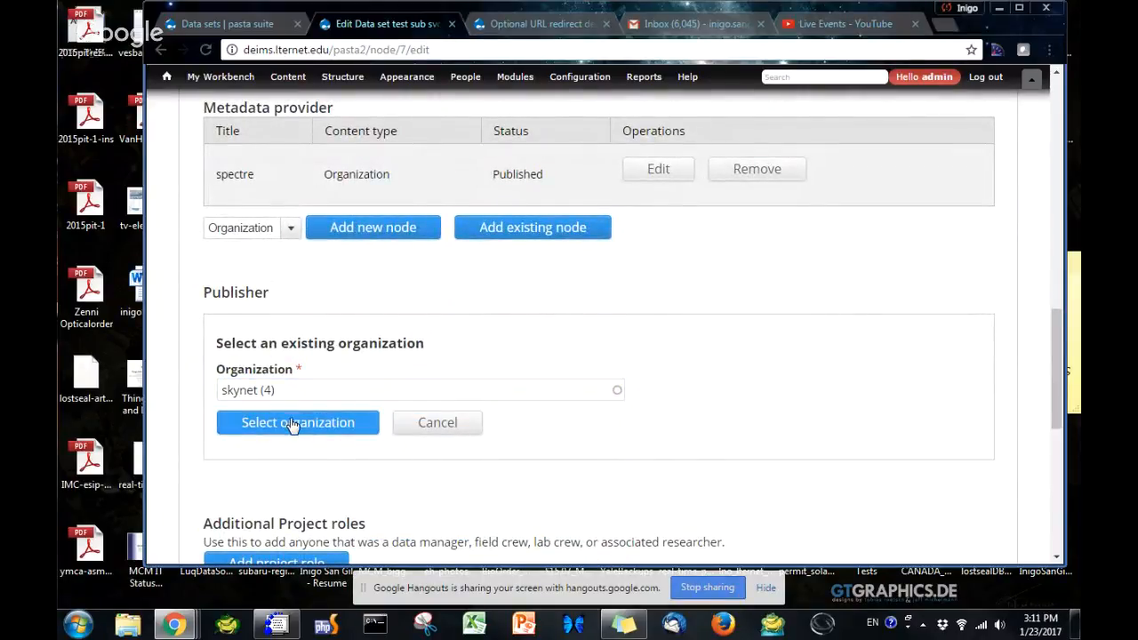
left_click(293, 423)
Set the data set's moderation state to Published, check its read-only EML fields, and save it.
scroll(294, 424, "down", 3)
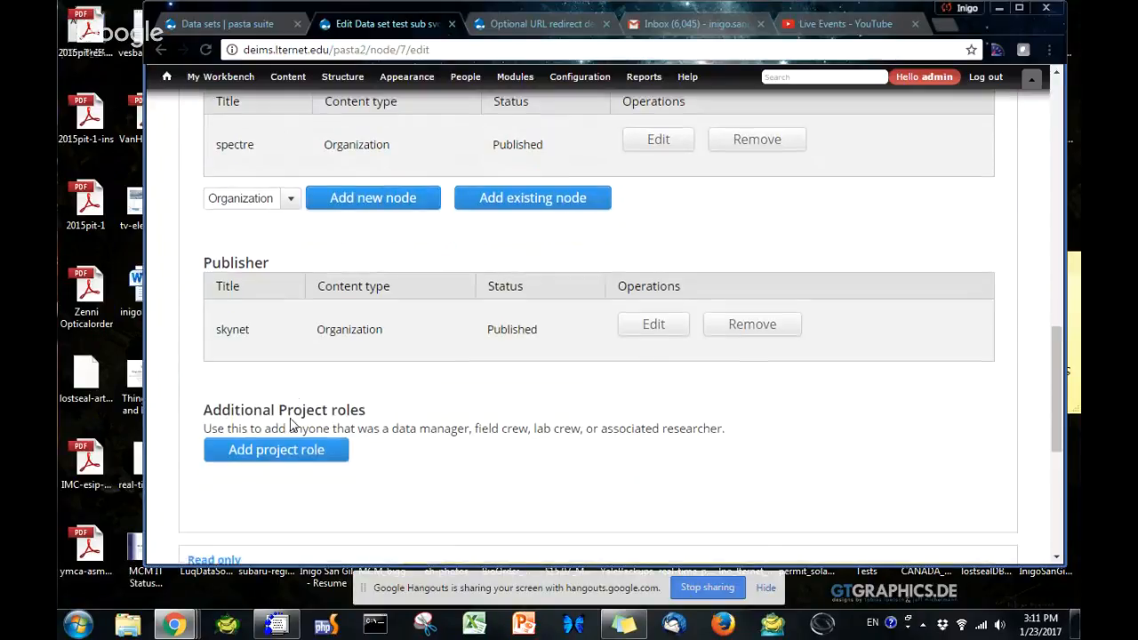
scroll(294, 424, "down", 2)
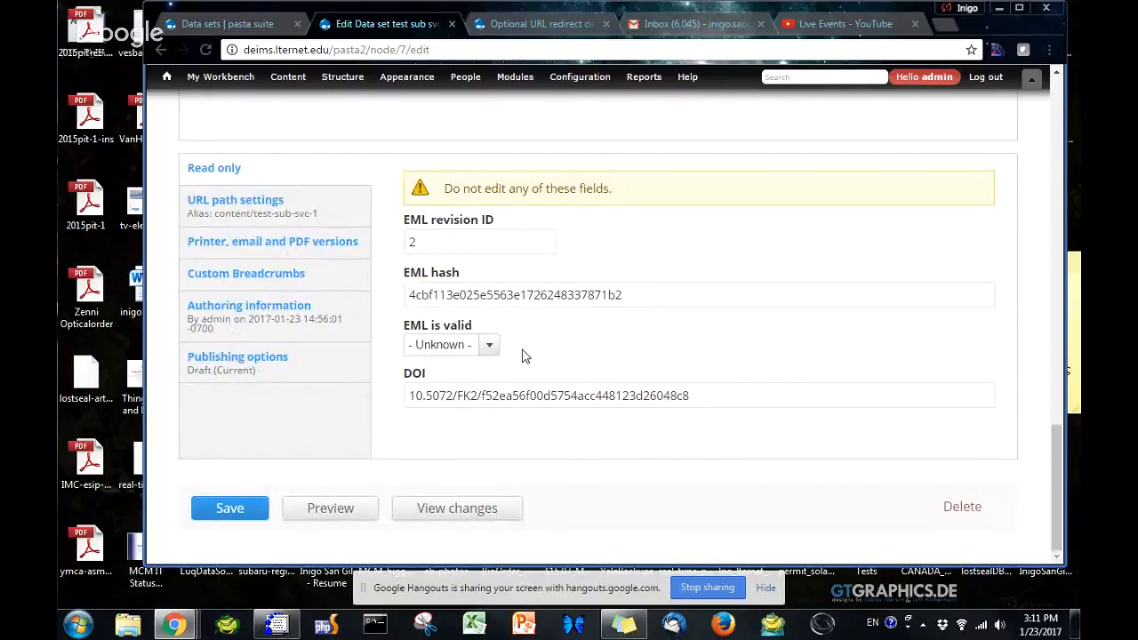
left_click(227, 374)
left_click(454, 381)
left_click(427, 430)
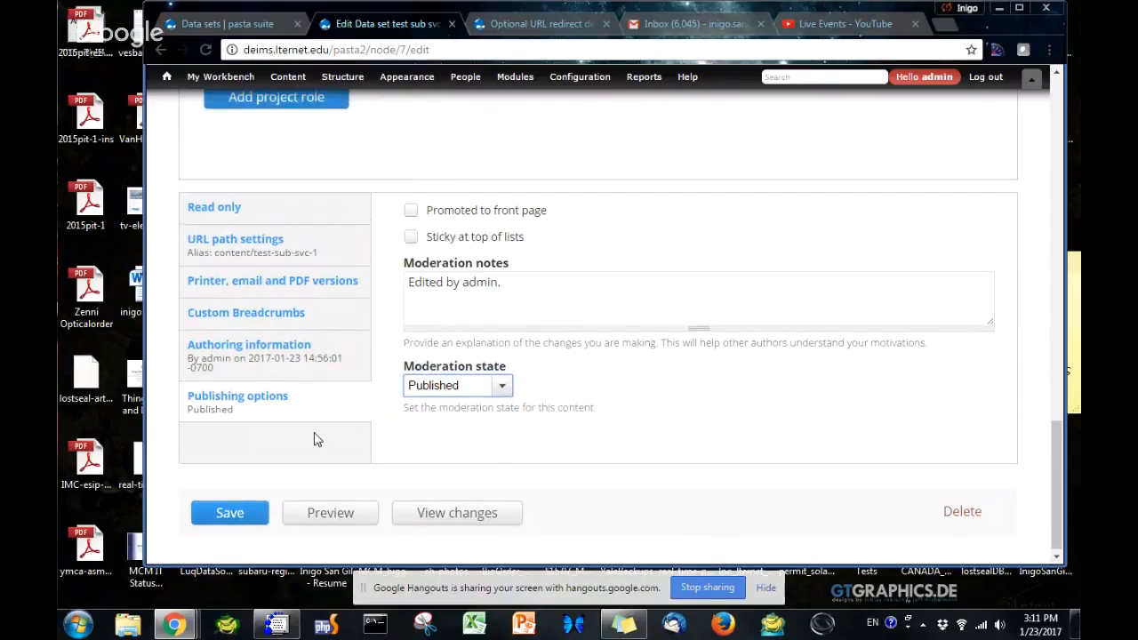
scroll(315, 440, "up", 1)
left_click(214, 294)
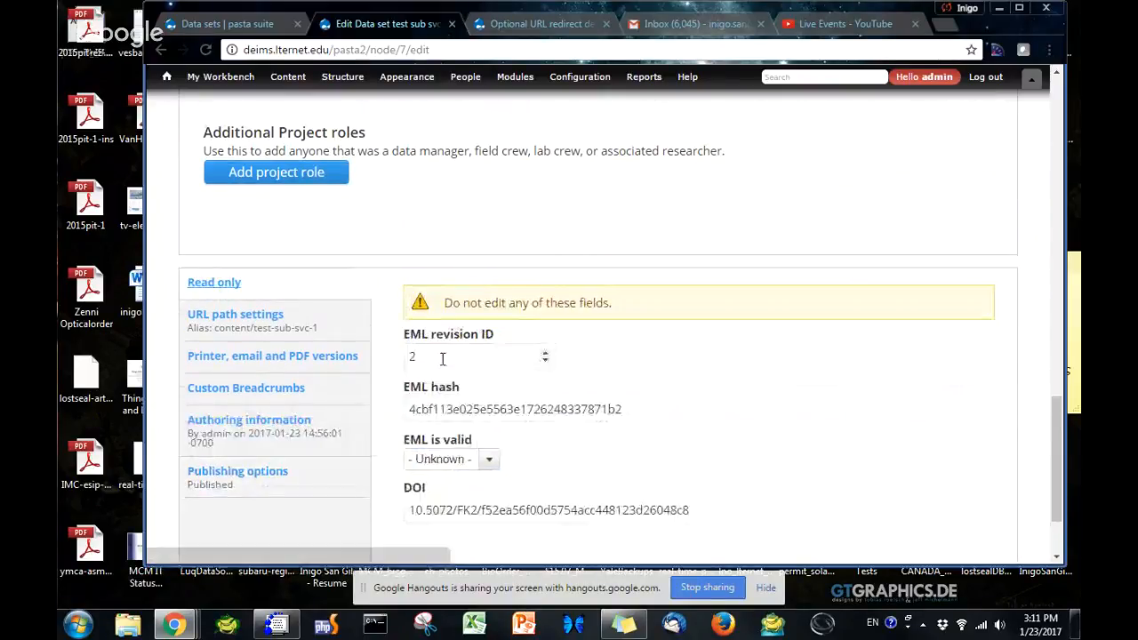
scroll(241, 516, "down", 2)
left_click(233, 514)
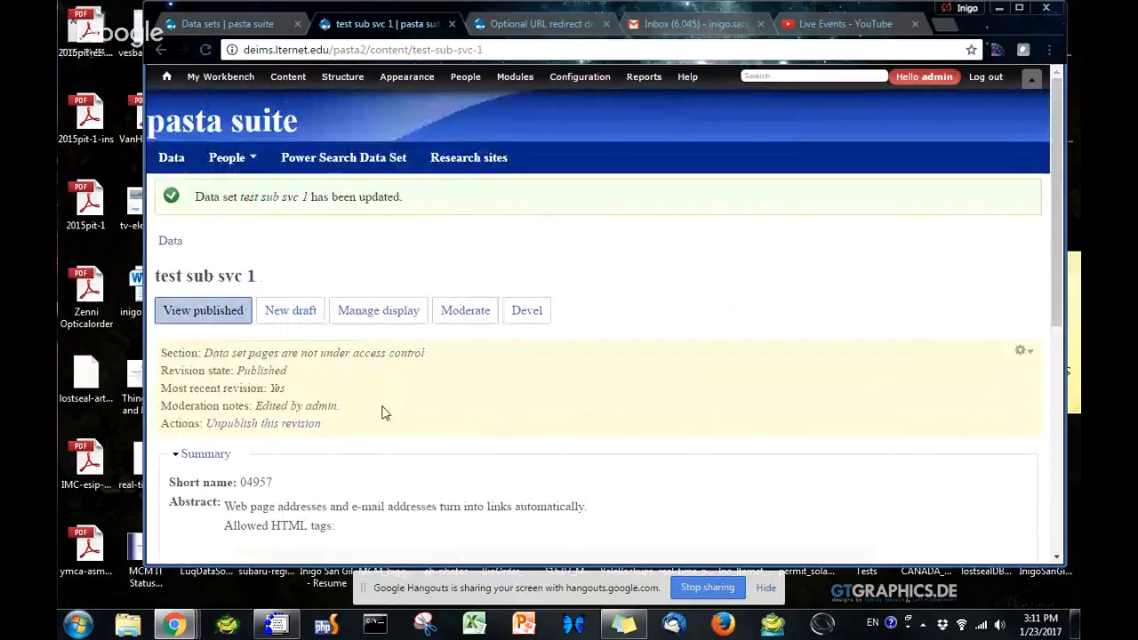
Open the saved data set's EML document and highlight the data set ID within its packageId.
scroll(381, 413, "down", 2)
scroll(381, 413, "down", 4)
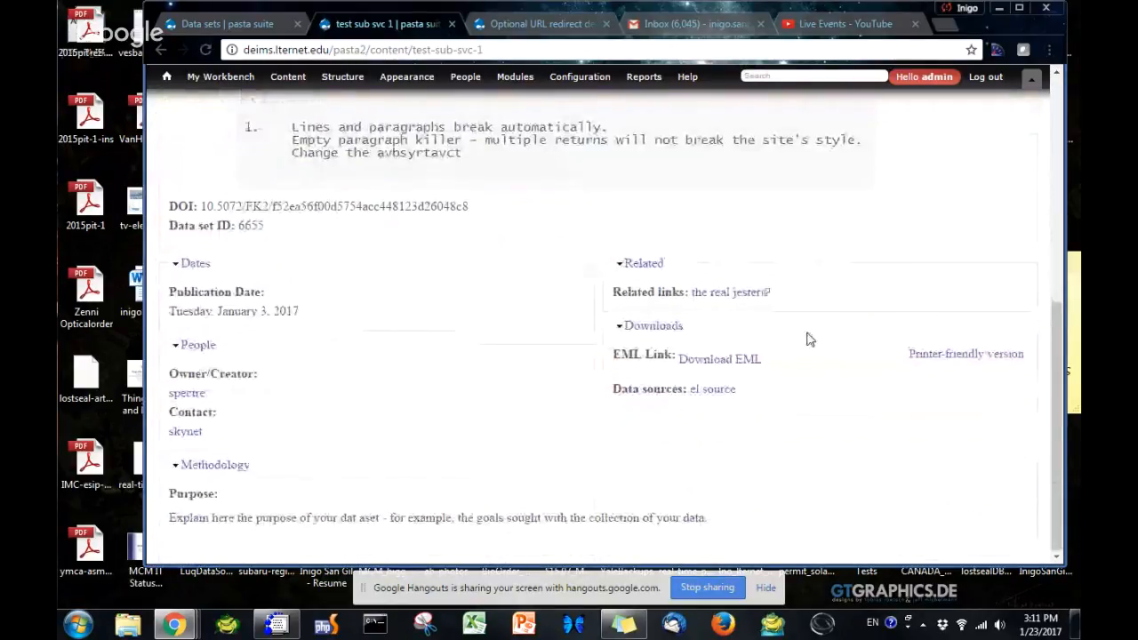
left_click(731, 360)
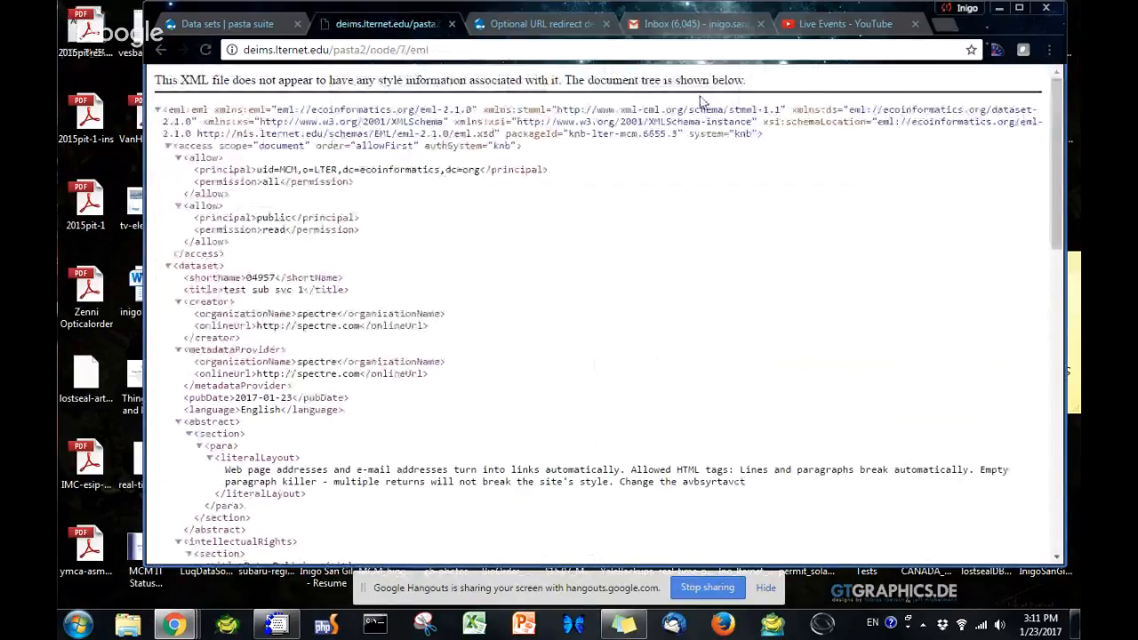
left_click_drag(648, 134, 676, 135)
left_click(642, 136)
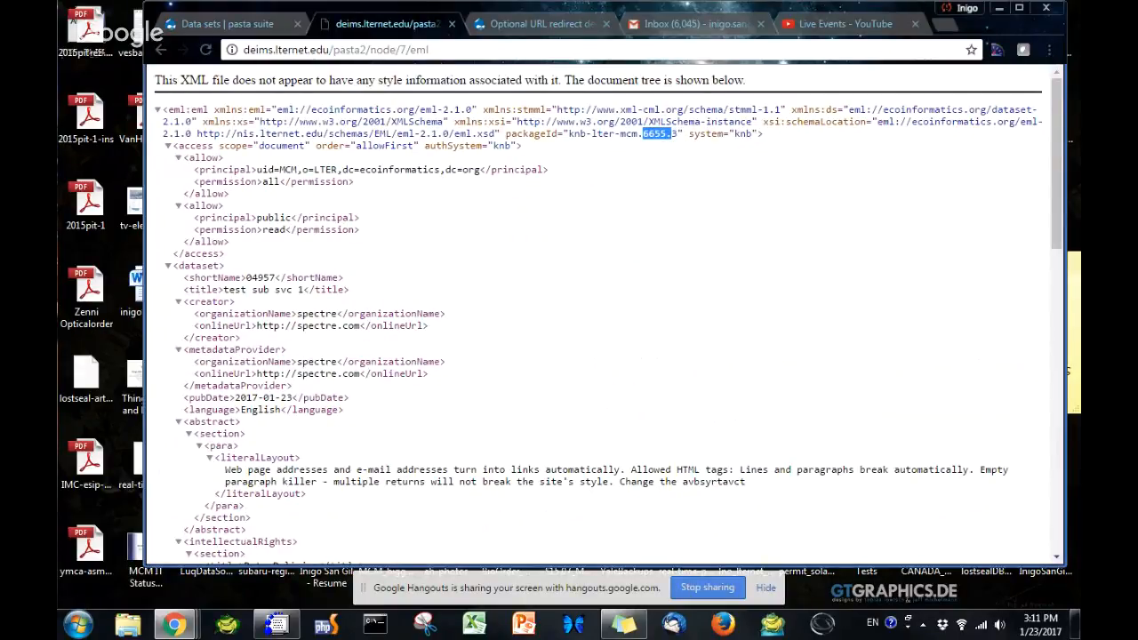
Switch to the LTER data portal, open the summary of package knb-lter-mcm.6655, and highlight the ID and revision in its PASTA identifier.
key("alt+Tab")
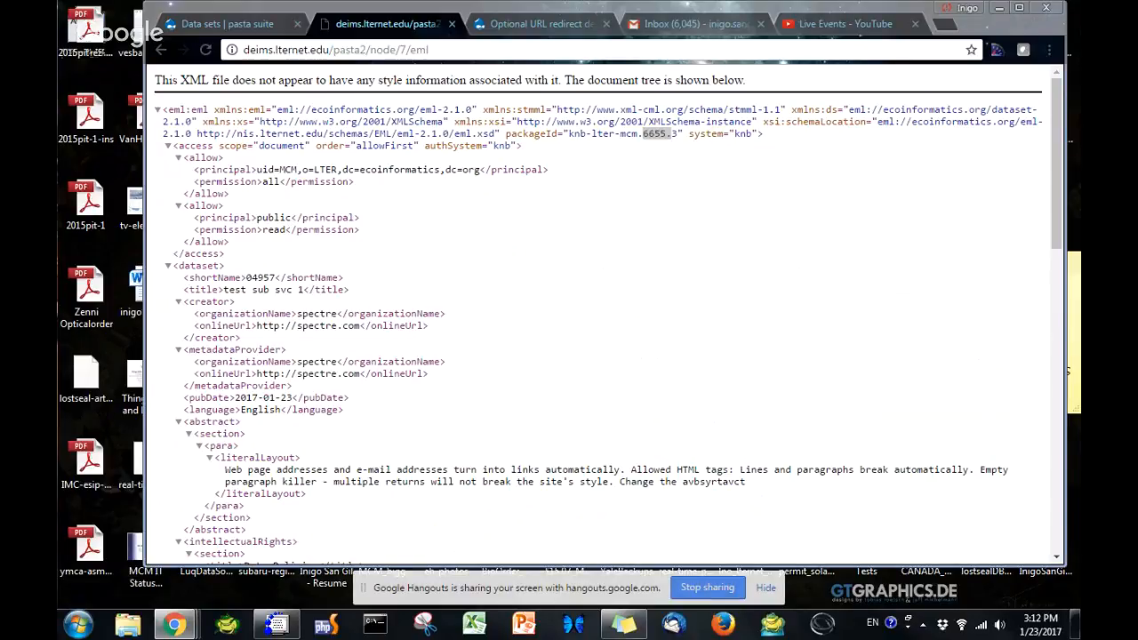
left_click_drag(1081, 98, 571, 61)
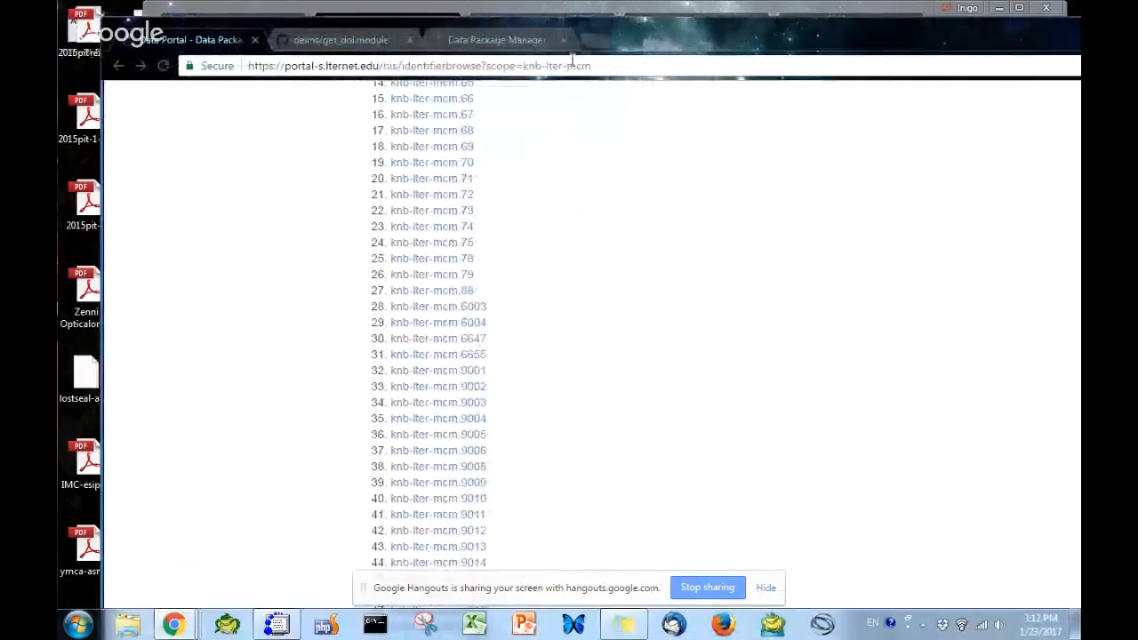
left_click(163, 67)
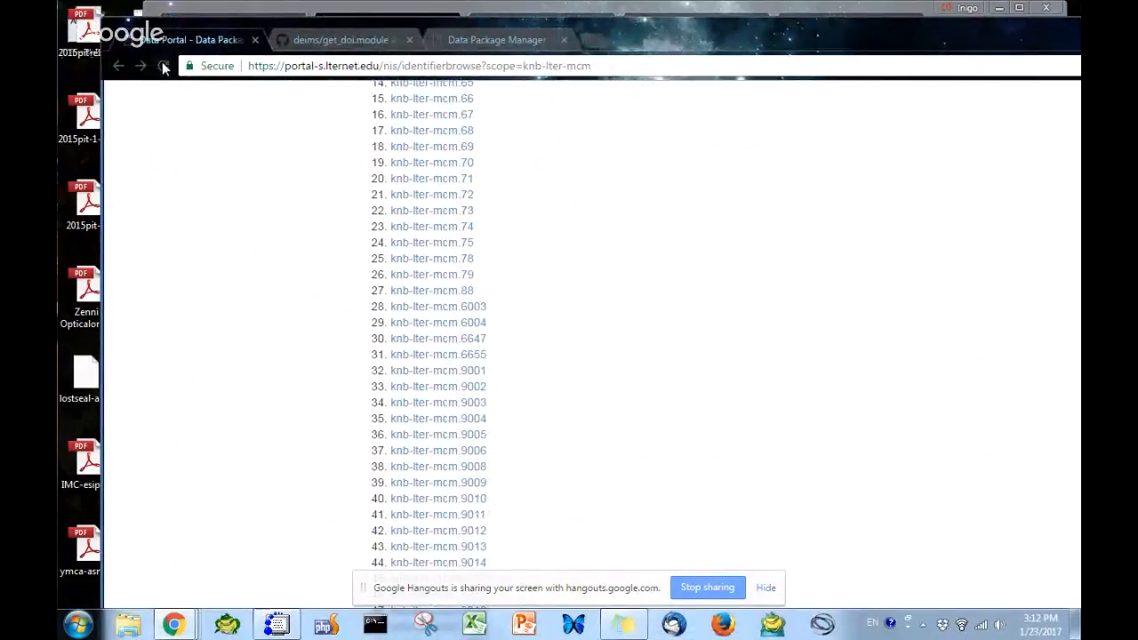
left_click(458, 357)
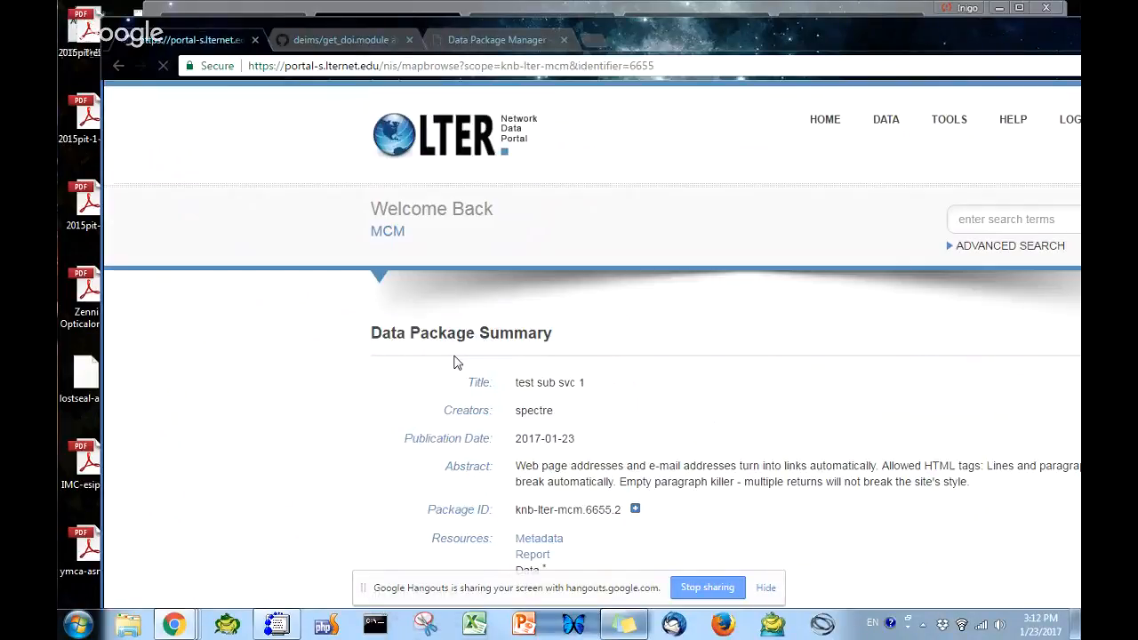
scroll(456, 362, "down", 5)
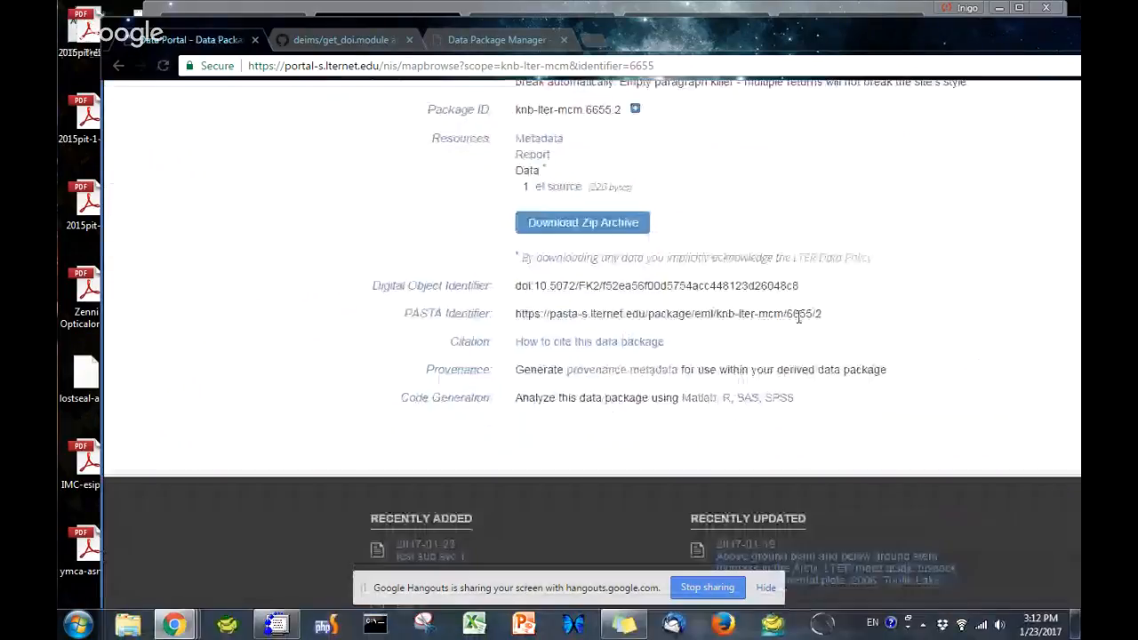
left_click_drag(798, 317, 837, 315)
left_click(788, 327)
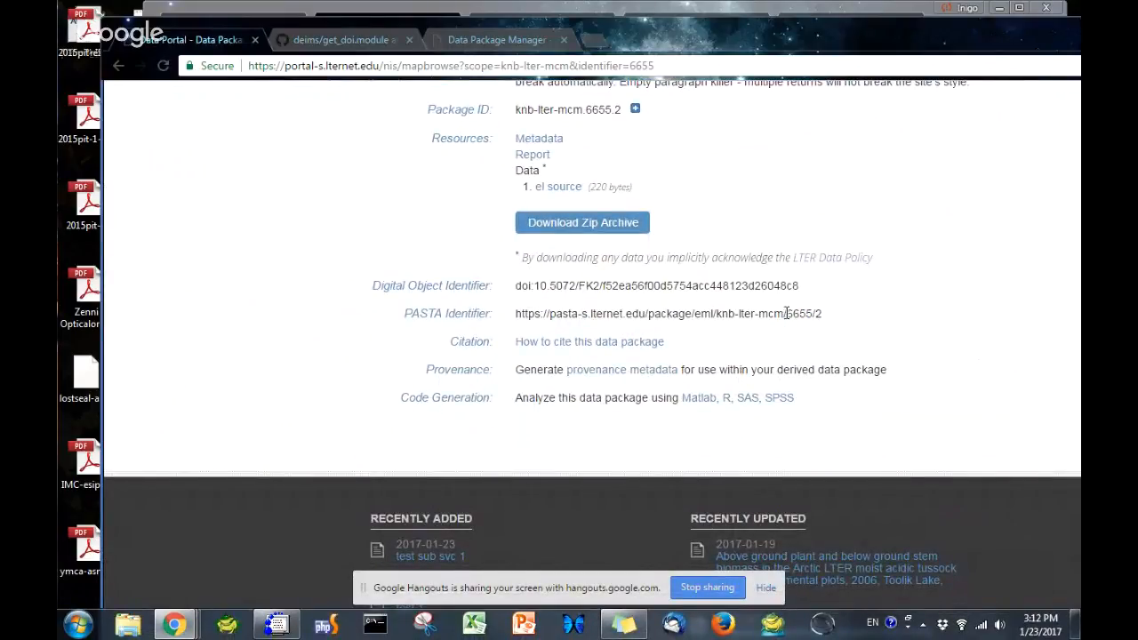
left_click_drag(789, 314, 809, 314)
double_click(819, 314)
Return to the DEIMS site's administrative data sets list and bring the "test sub svc 1" entry into view.
left_click_drag(647, 30, 1081, 103)
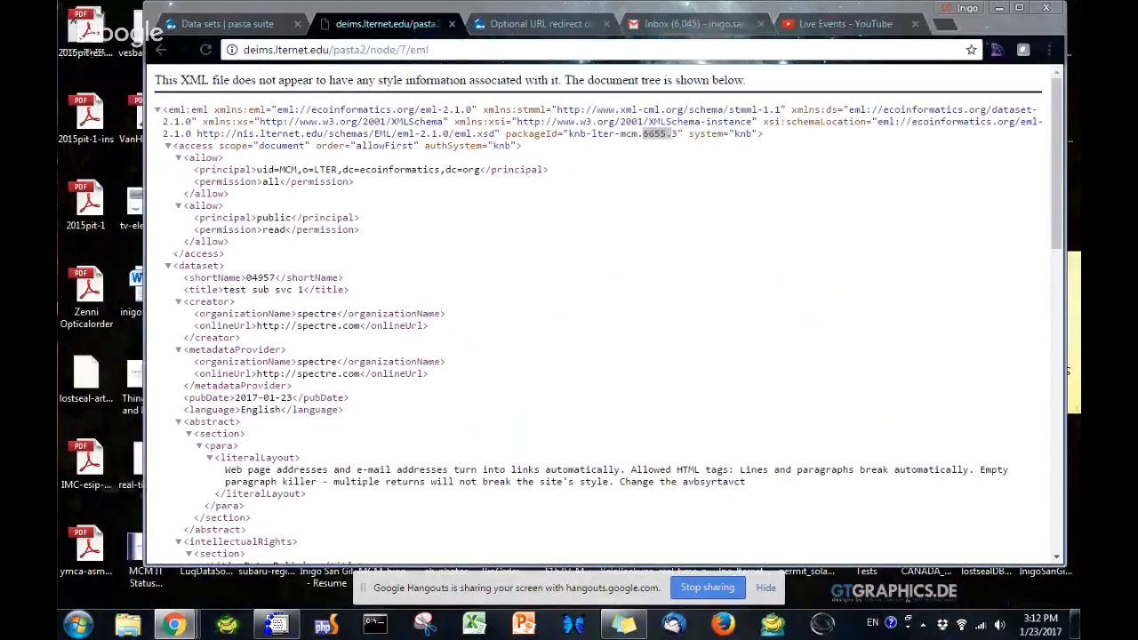
left_click(687, 166)
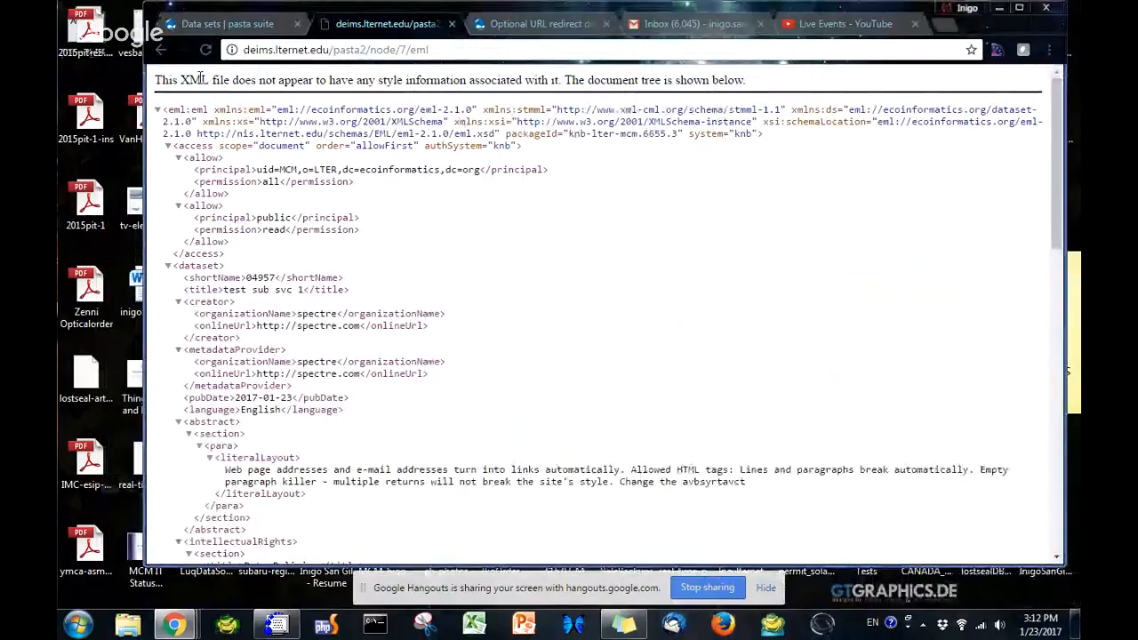
left_click(212, 25)
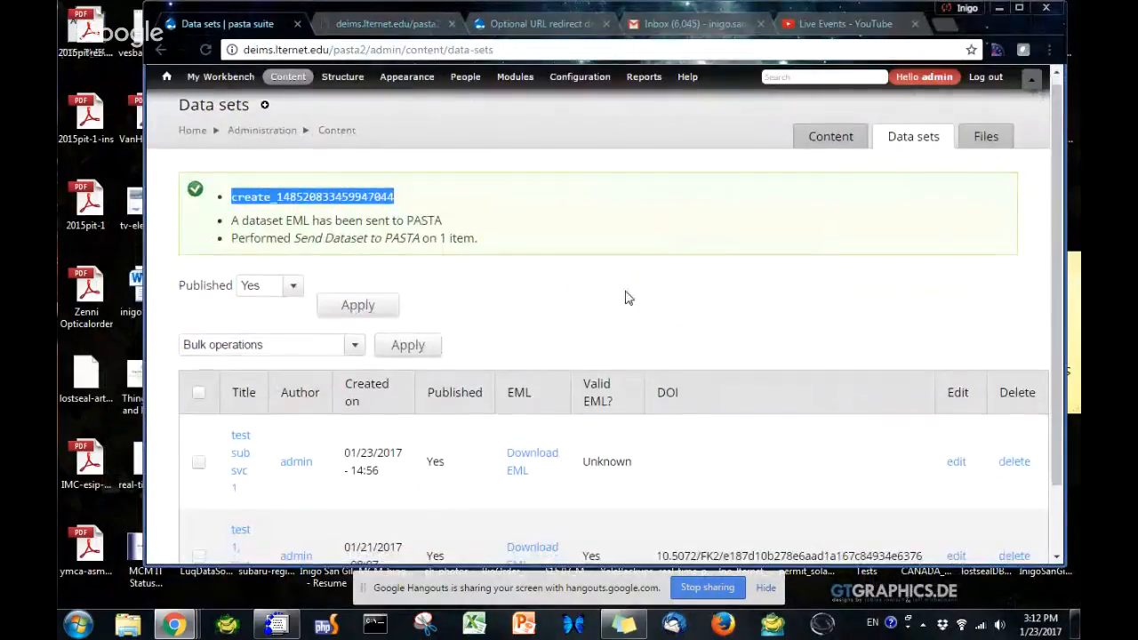
scroll(637, 284, "down", 1)
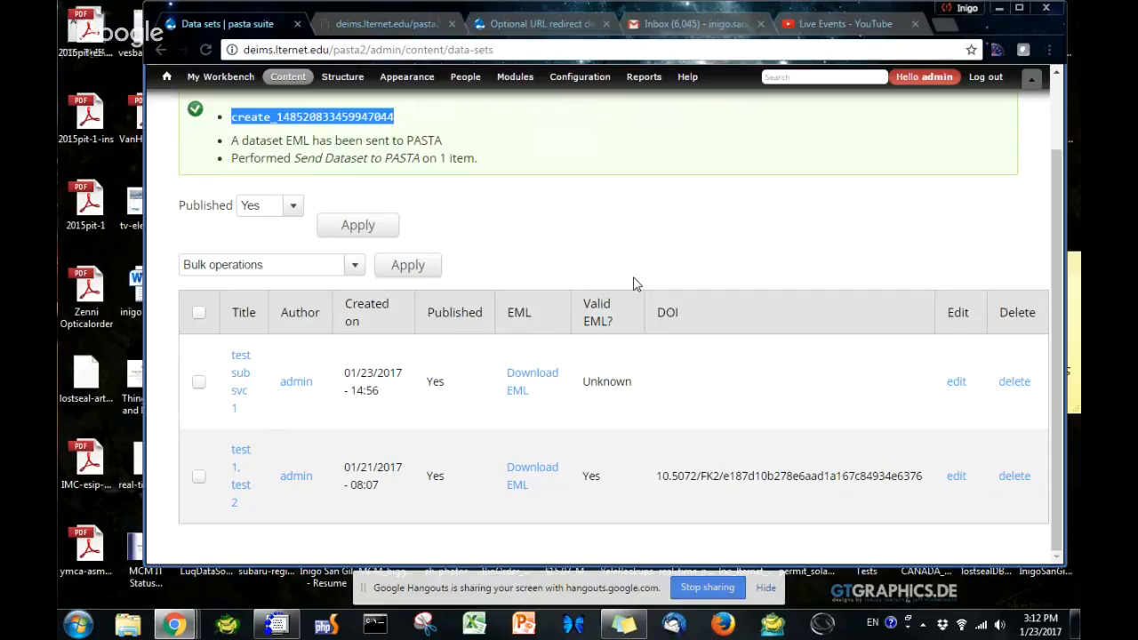
Create a new draft of the "test sub svc 1" data set and set its EML revision ID to 54.
left_click(242, 378)
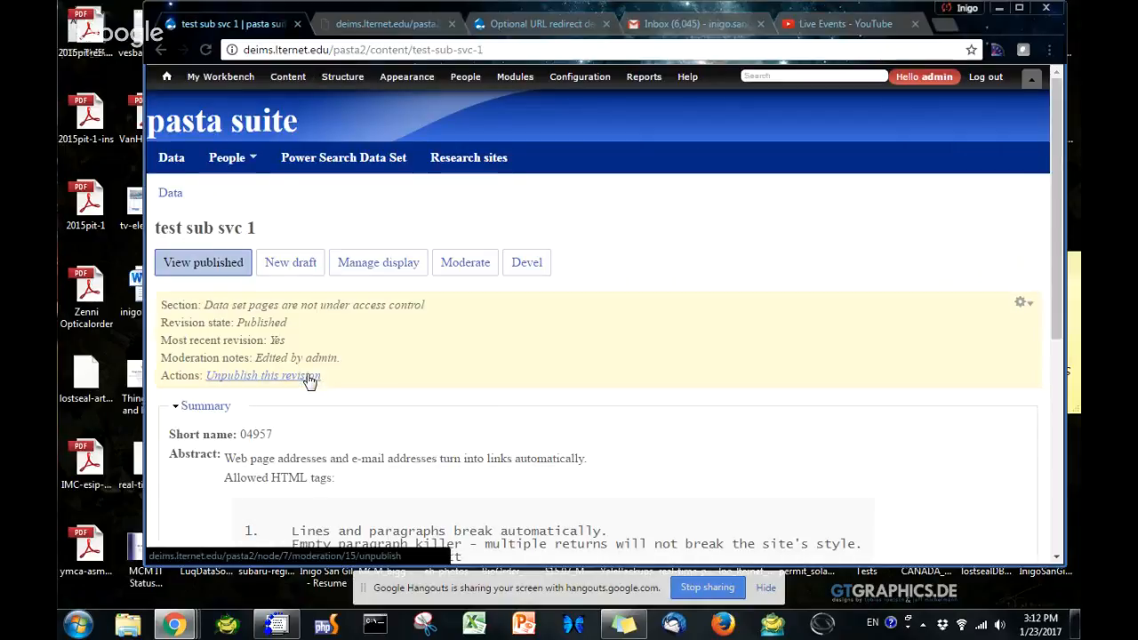
left_click(291, 264)
scroll(296, 302, "down", 5)
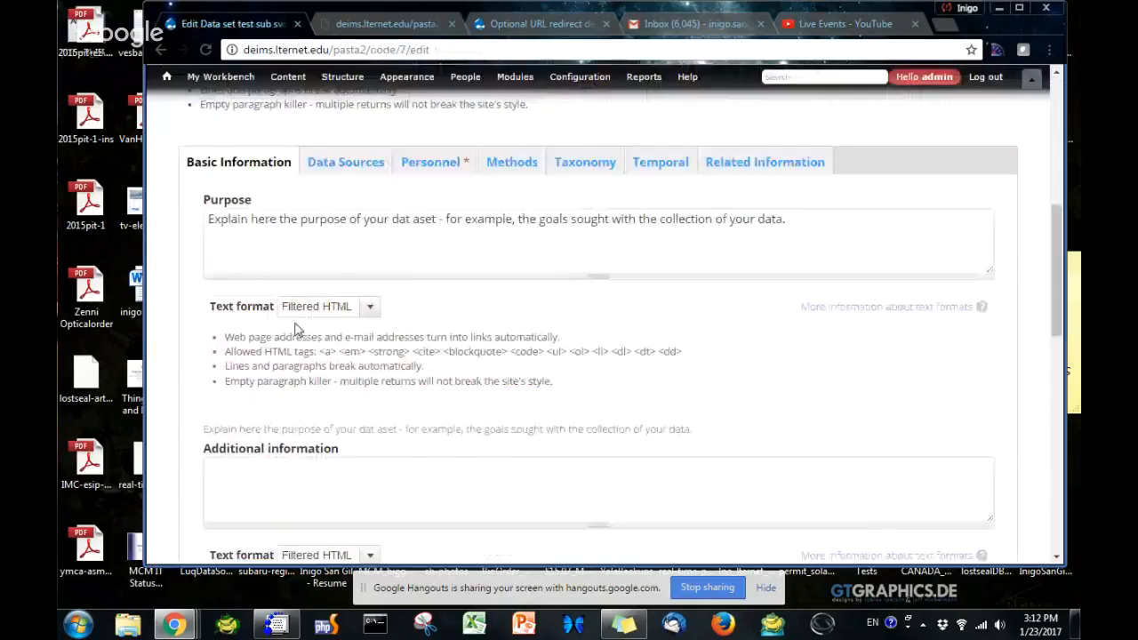
scroll(296, 329, "down", 10)
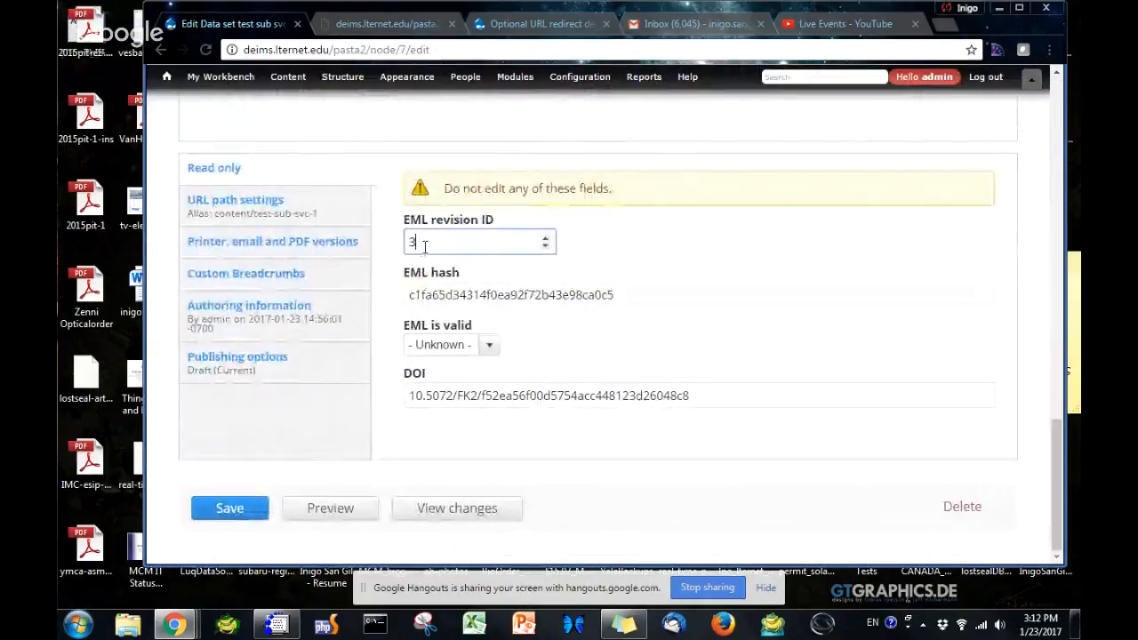
key("BackSpace")
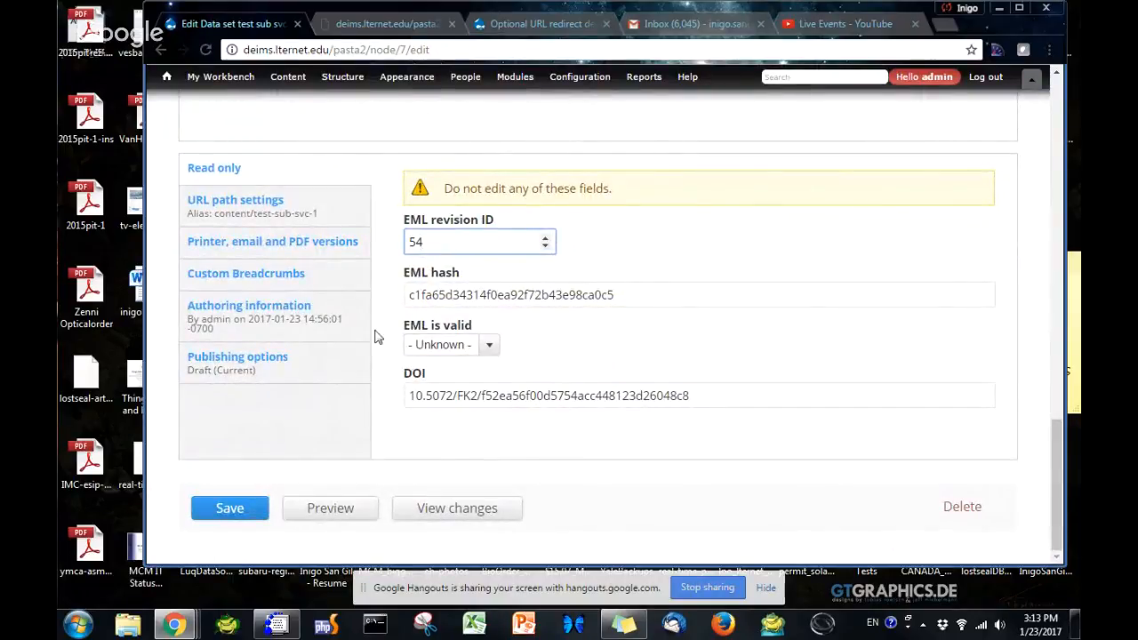
Set the draft's moderation state to Published and save the data set.
left_click(238, 360)
left_click(455, 380)
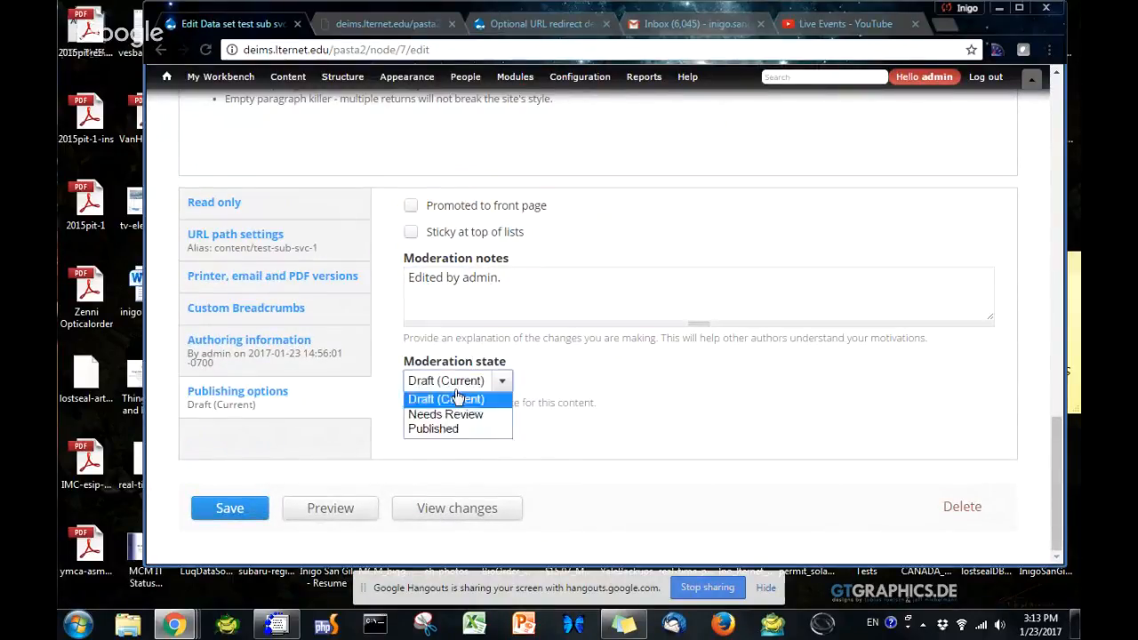
left_click(436, 426)
left_click(230, 508)
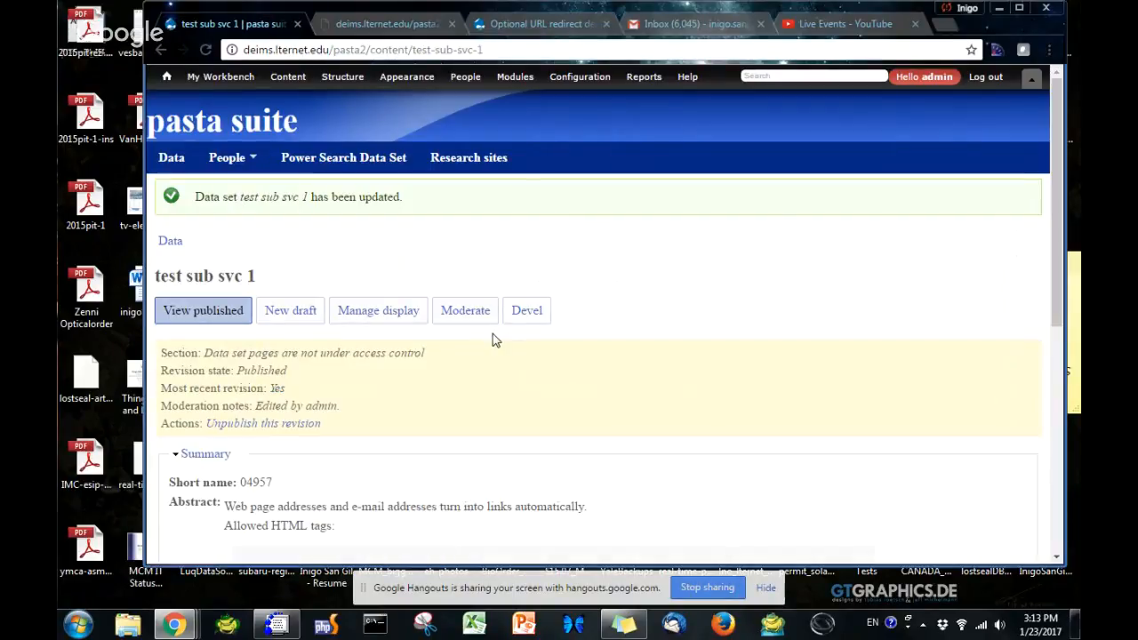
scroll(546, 288, "down", 2)
scroll(525, 298, "up", 2)
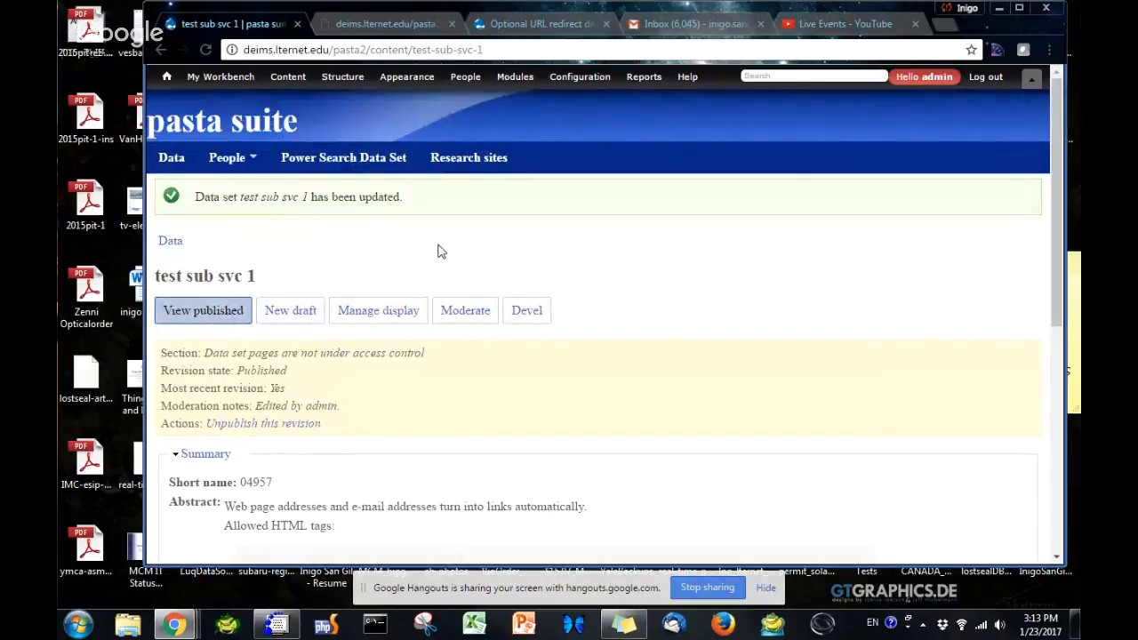
Run the Sync EML ID bulk operation on "test sub svc 1" in the administrative data sets list and confirm it.
mouse_move(287, 78)
left_click(287, 114)
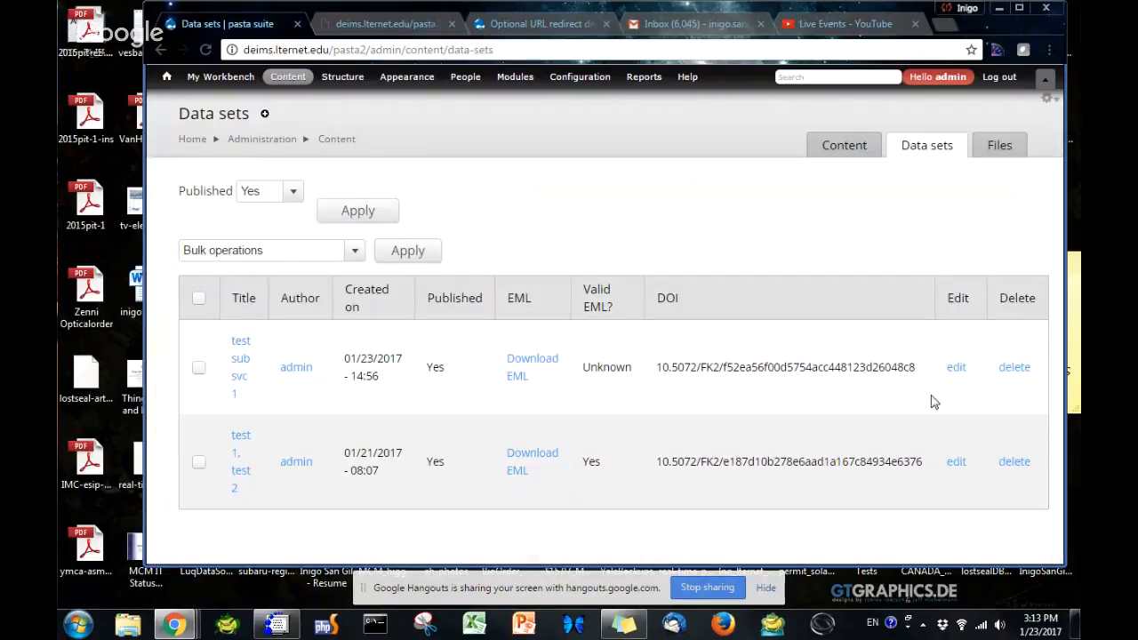
left_click(198, 368)
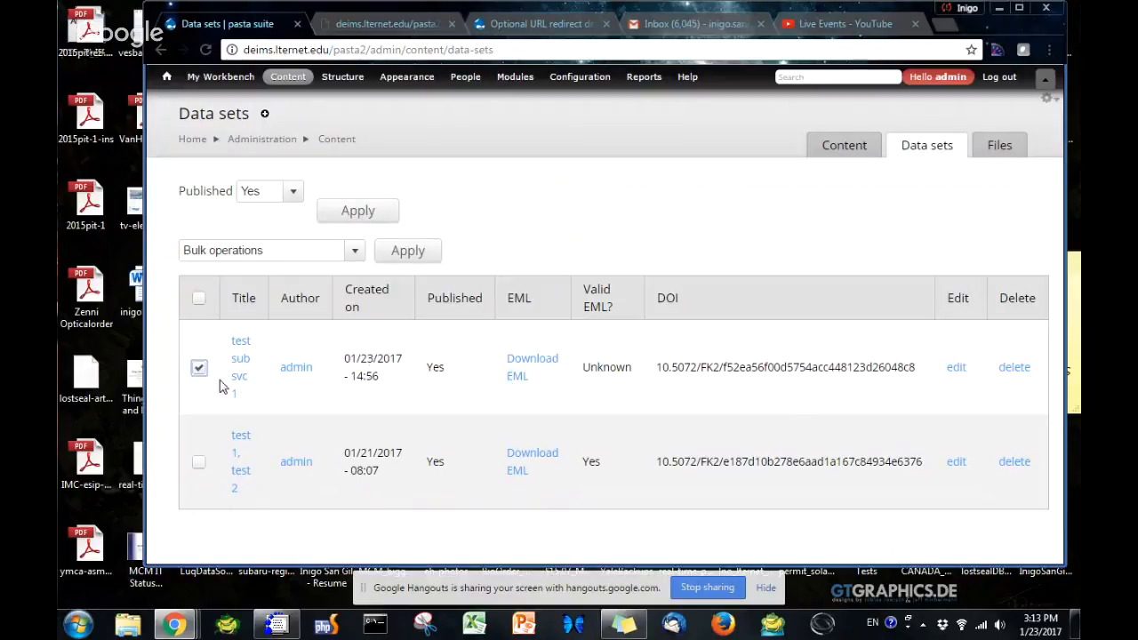
left_click(284, 255)
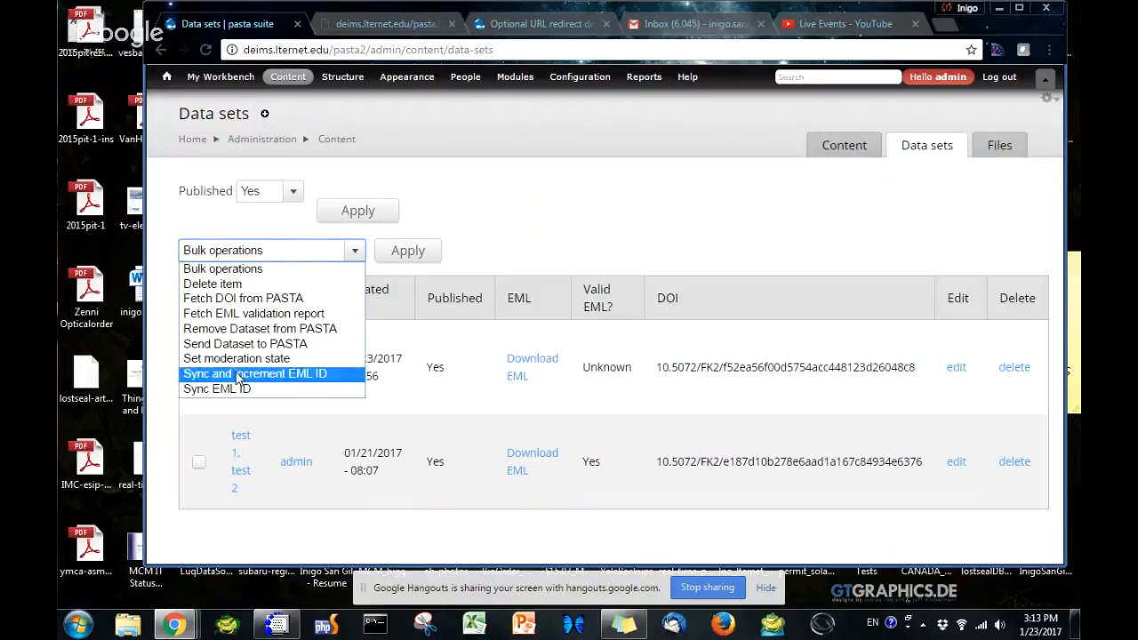
left_click(214, 390)
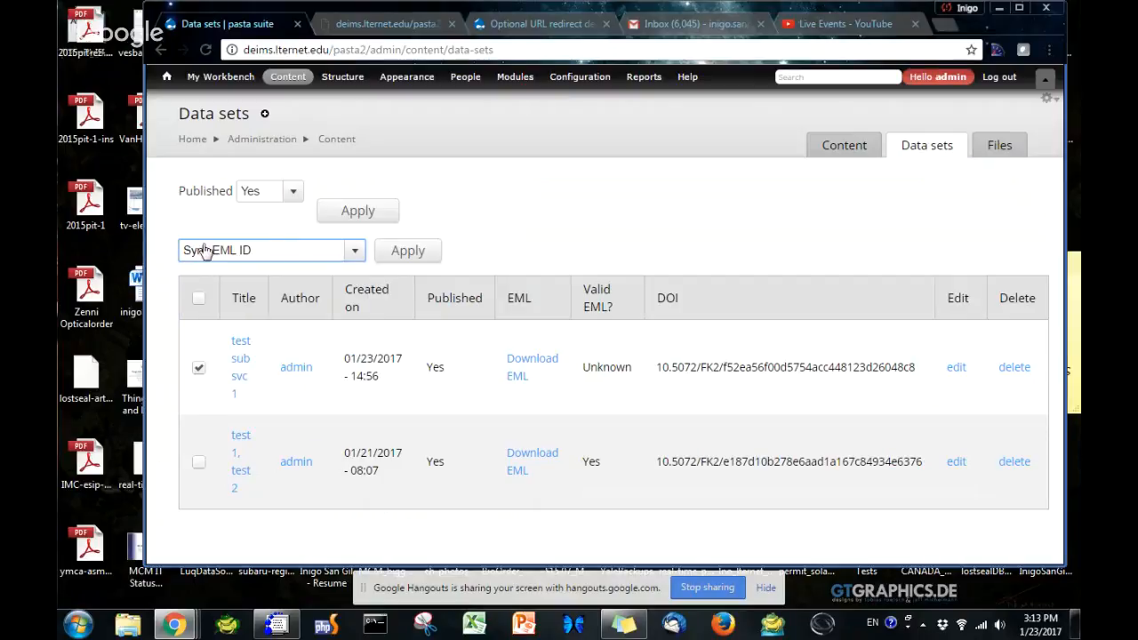
left_click(394, 256)
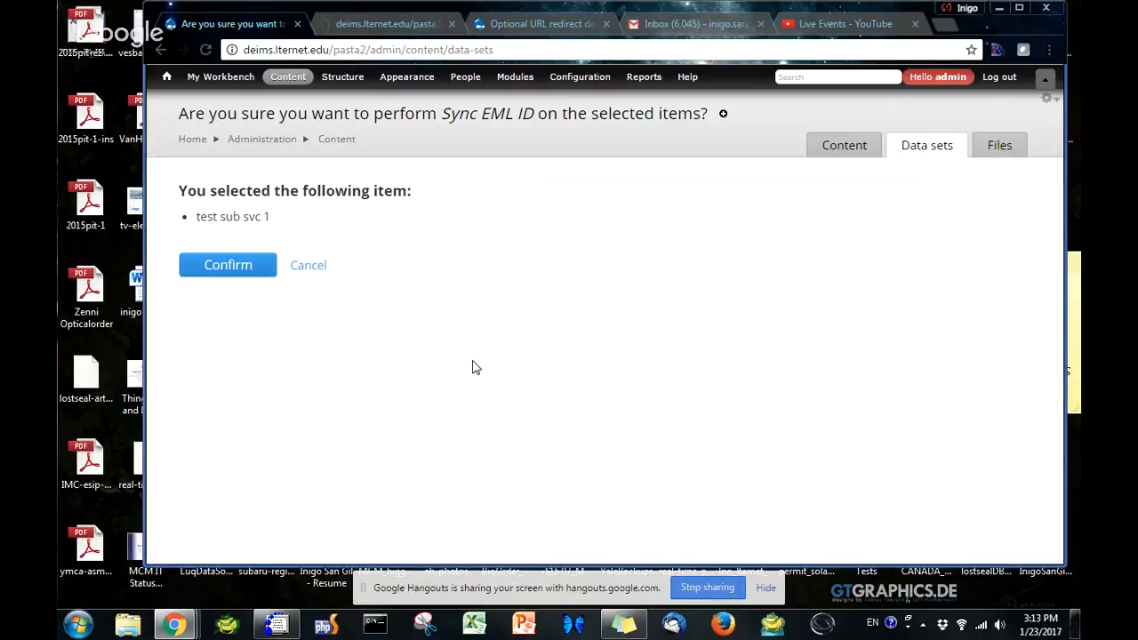
left_click(244, 263)
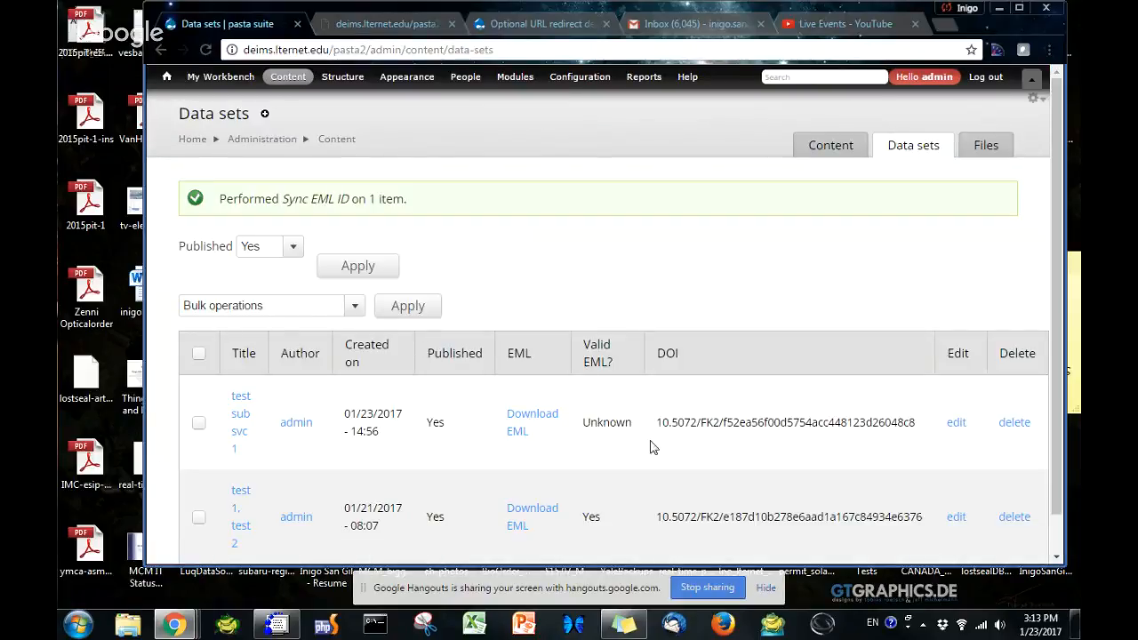
Open the EML document of "test sub svc 1", highlight the revision number in its packageId, and return to the data sets list.
left_click(525, 423)
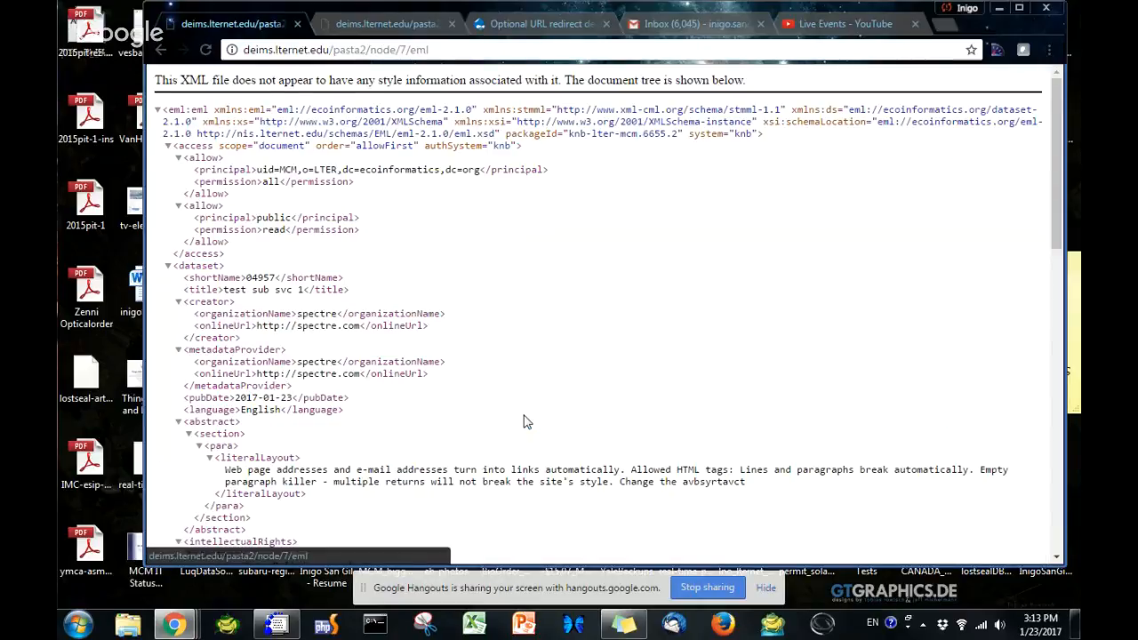
left_click_drag(667, 134, 691, 133)
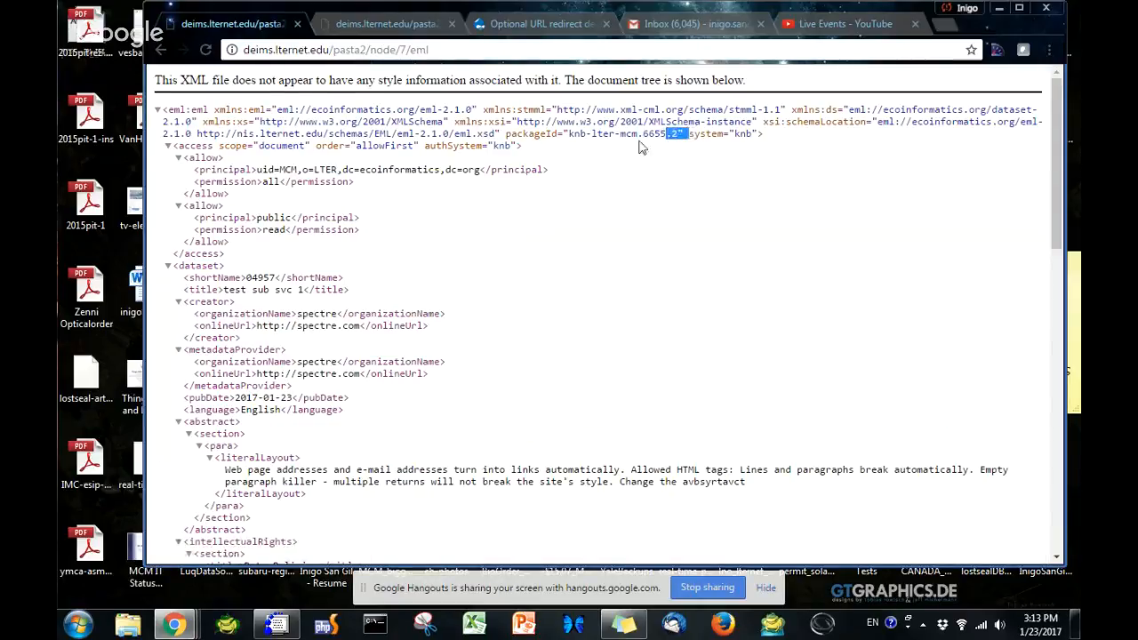
left_click(160, 52)
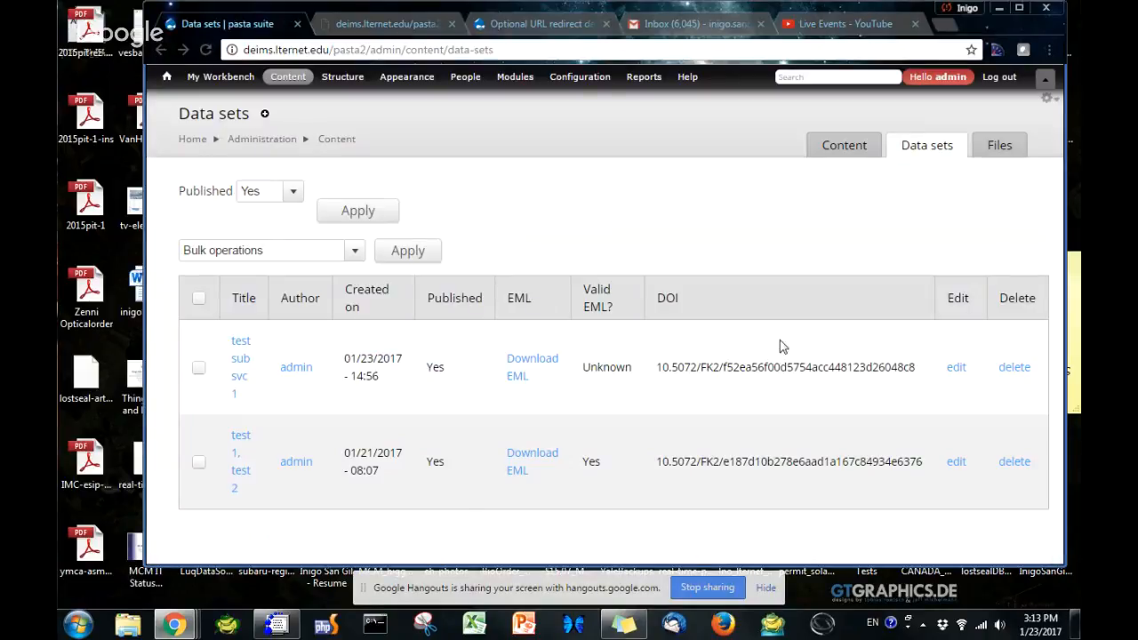
Check the EML revision ID among the read-only fields in the edit form of "test sub svc 1", and return to the list without saving.
left_click(953, 372)
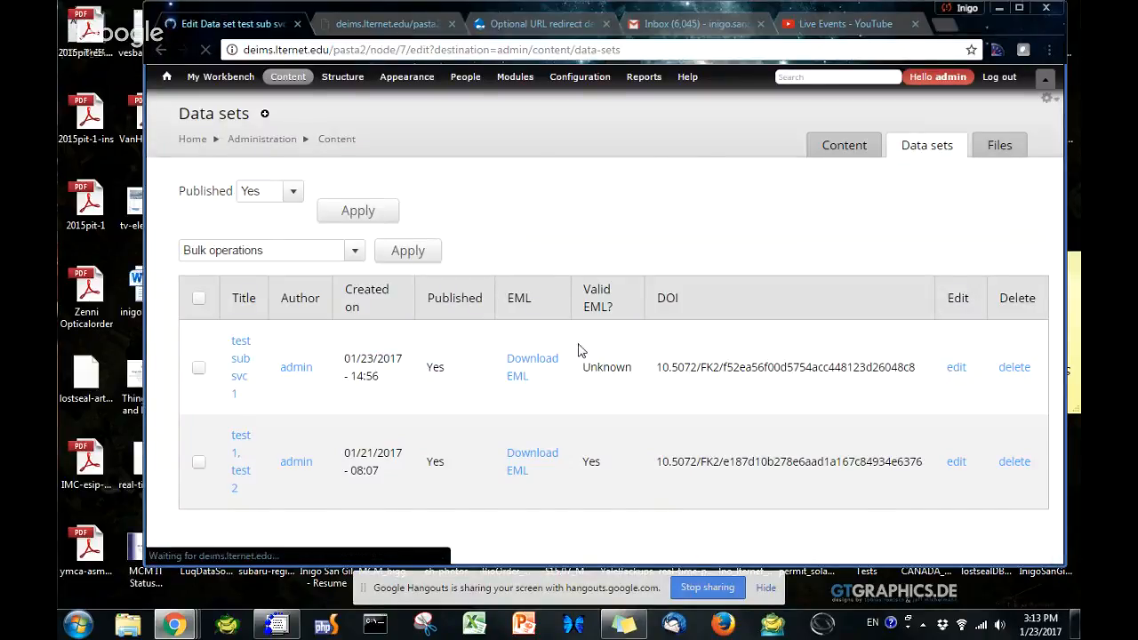
scroll(552, 345, "down", 10)
scroll(541, 348, "down", 2)
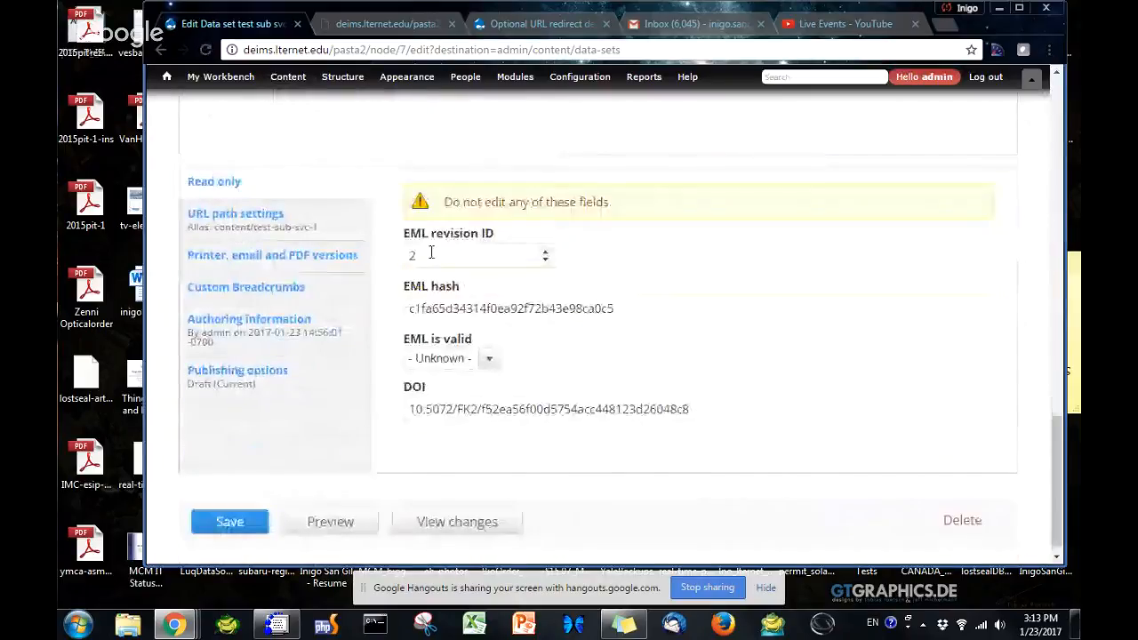
left_click(161, 50)
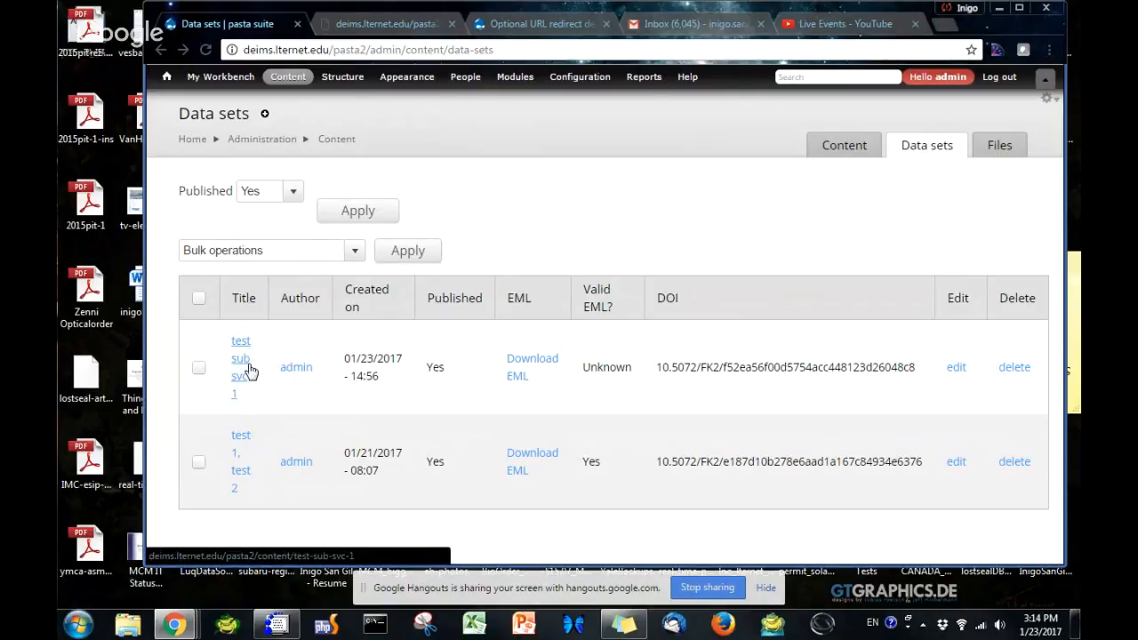
Run the Sync and increment EML ID bulk operation on "test sub svc 1".
left_click(200, 370)
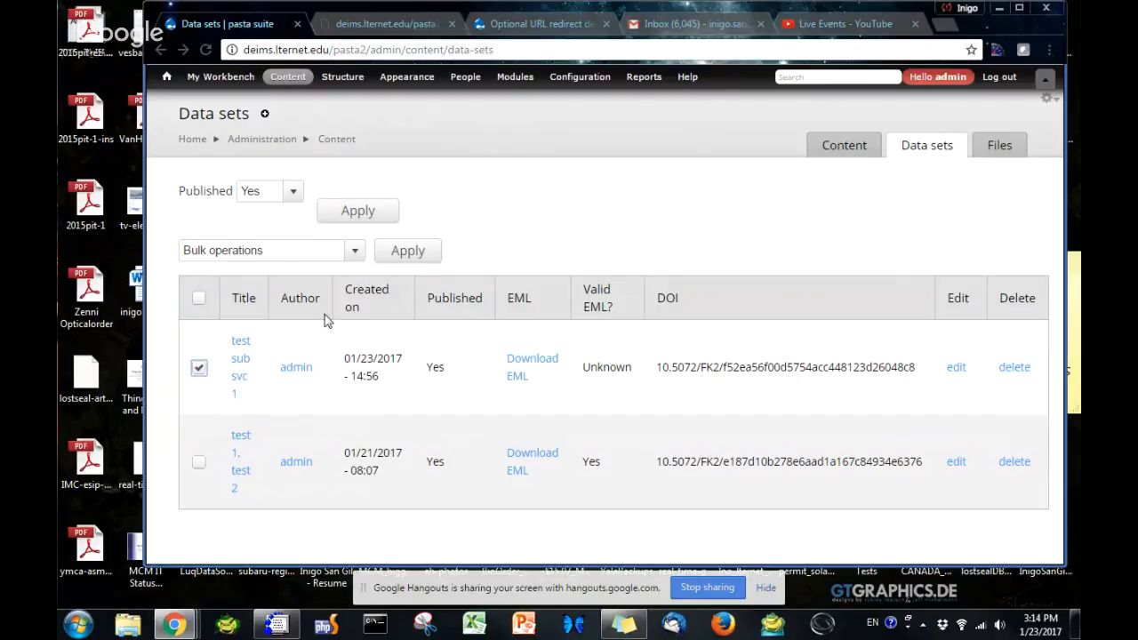
left_click(294, 257)
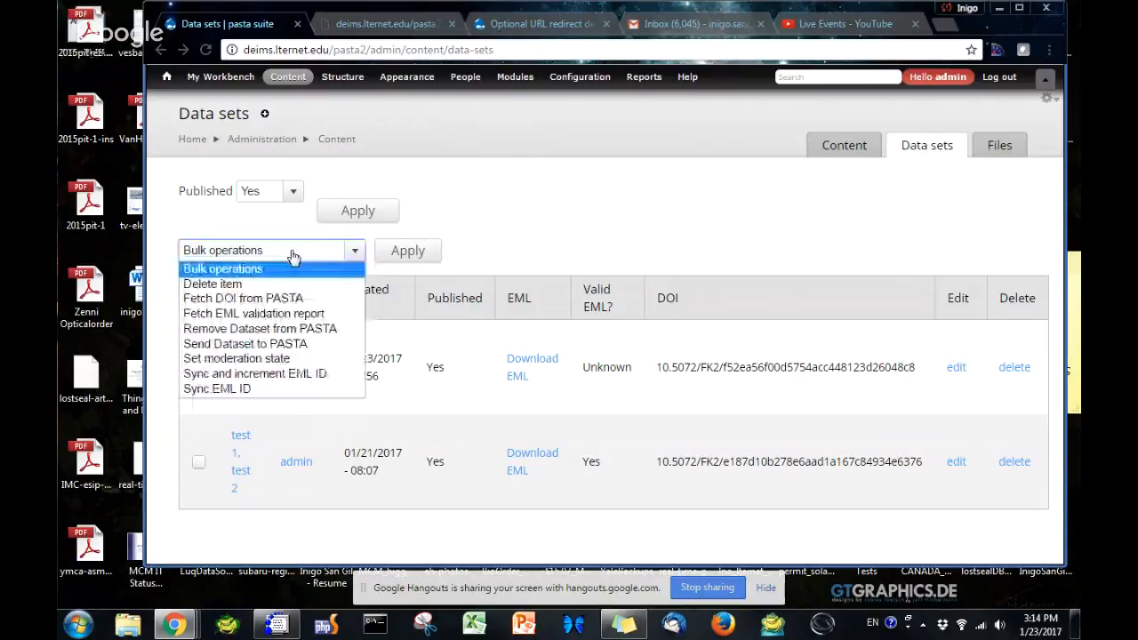
left_click(259, 375)
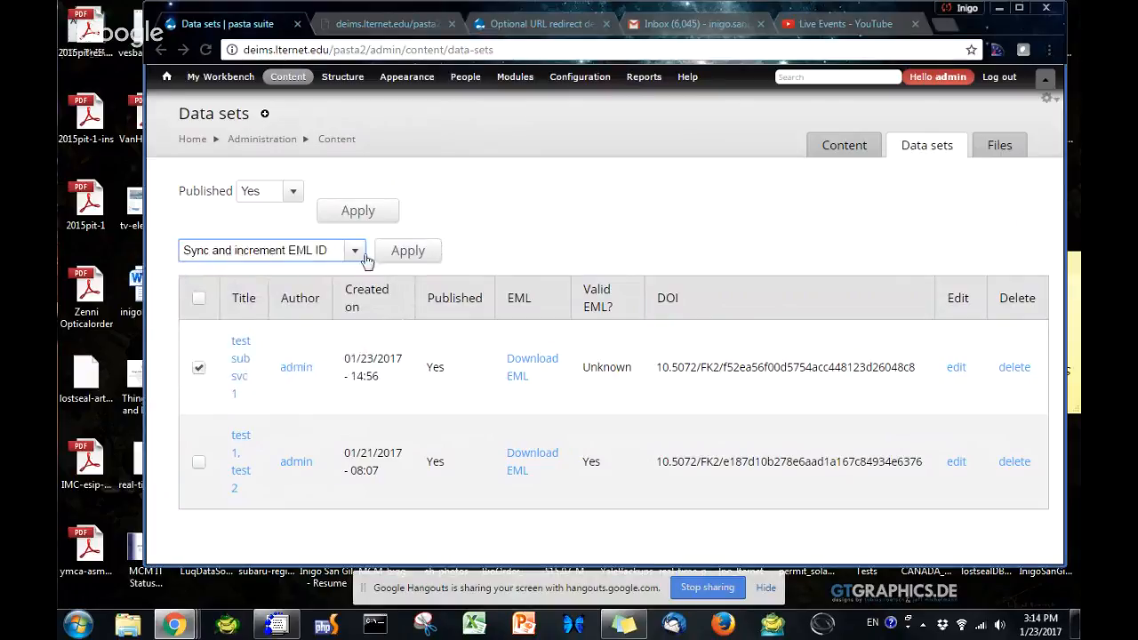
left_click(418, 255)
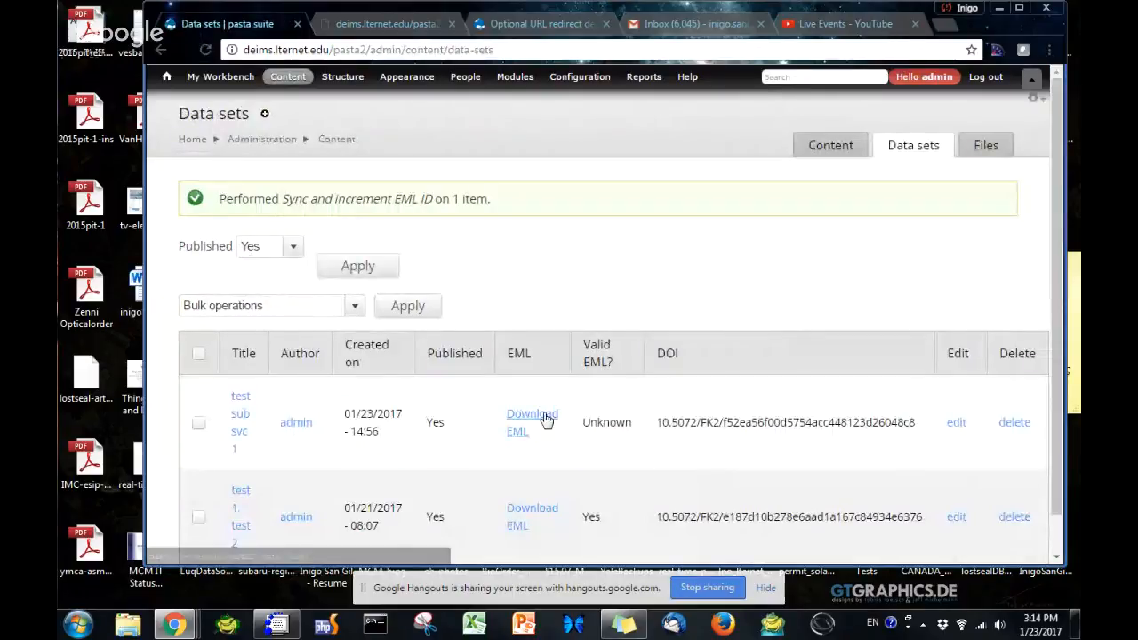
Reopen the EML of "test sub svc 1" after the increment, highlight the ID and revision in its packageId, and return to the list.
left_click(546, 422)
left_click_drag(646, 133, 679, 135)
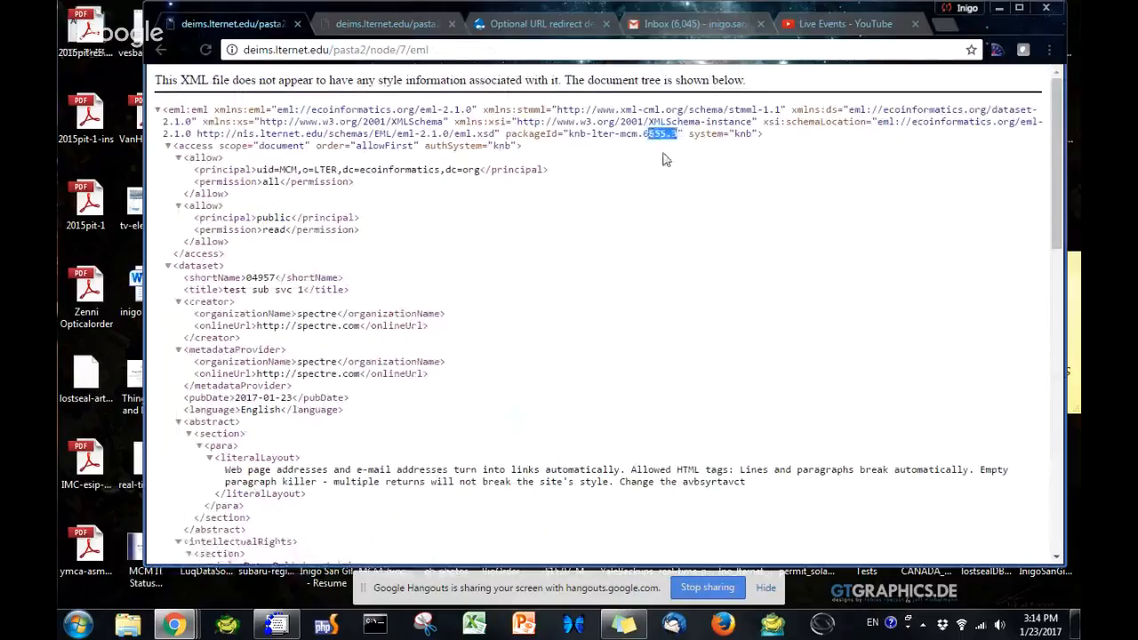
left_click(163, 51)
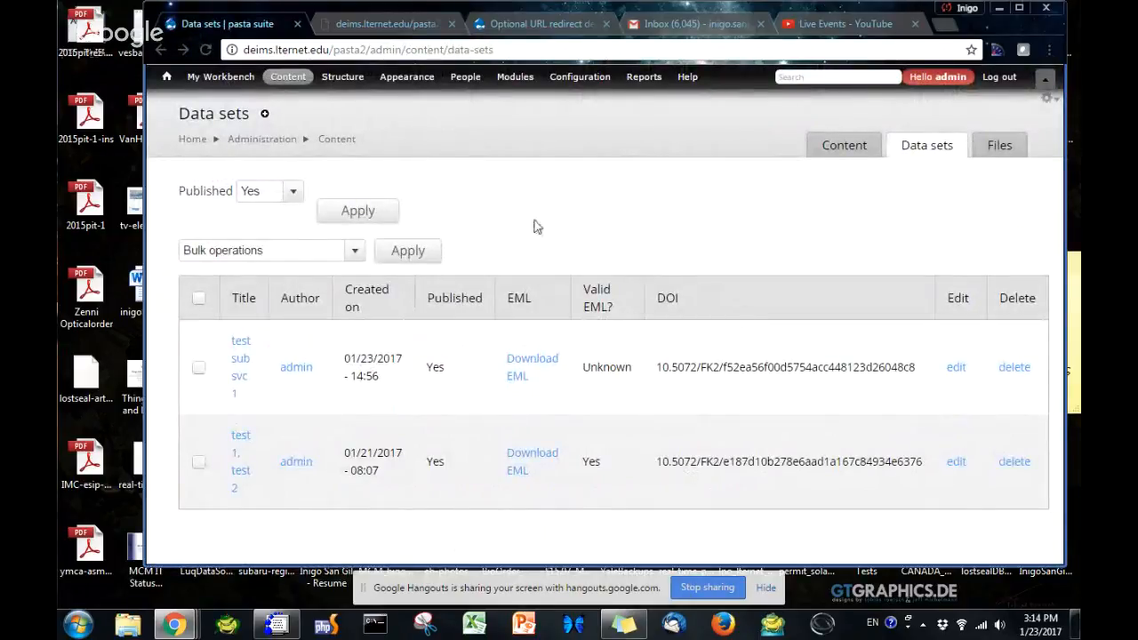
mouse_move(518, 80)
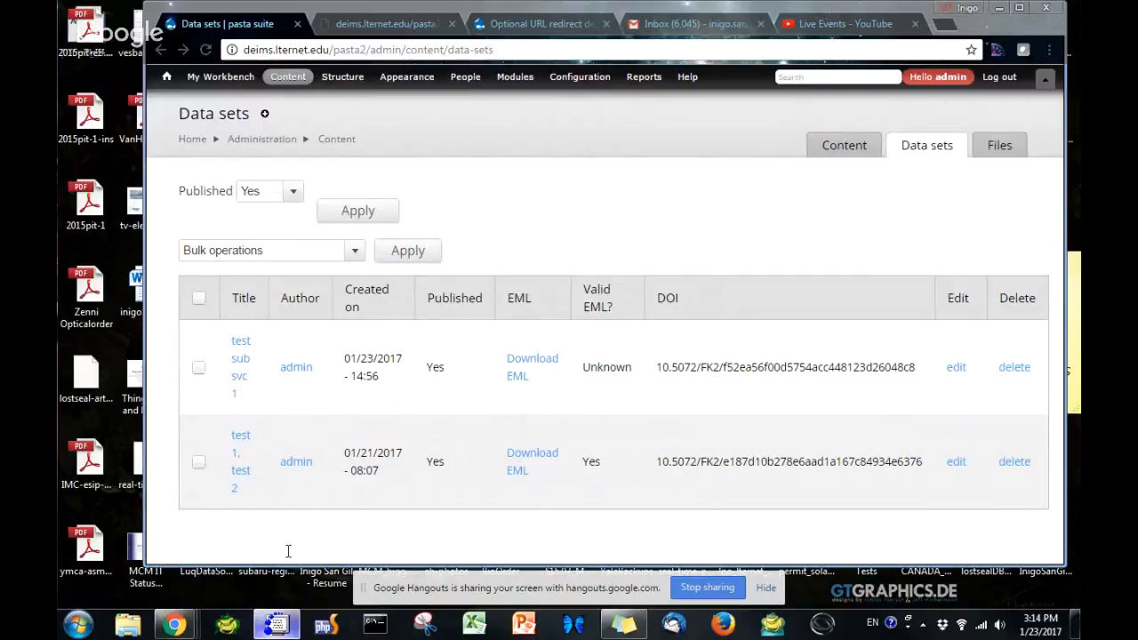
left_click(288, 551)
left_click(795, 13)
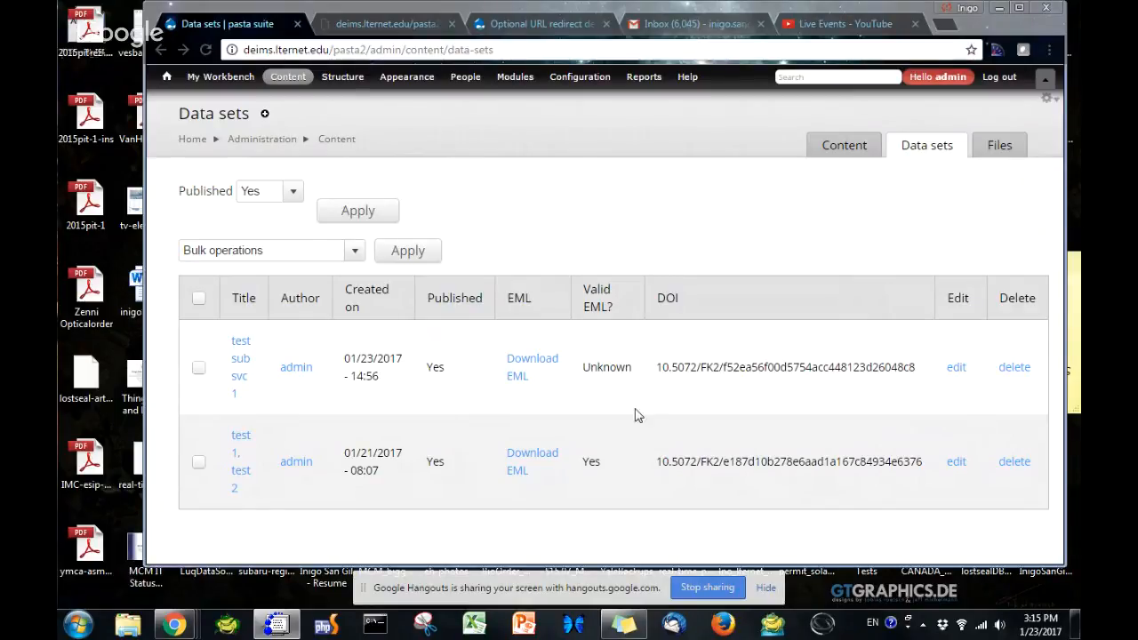
Run the Remove Dataset from PASTA bulk operation on "test sub svc 1" and confirm it.
left_click(199, 371)
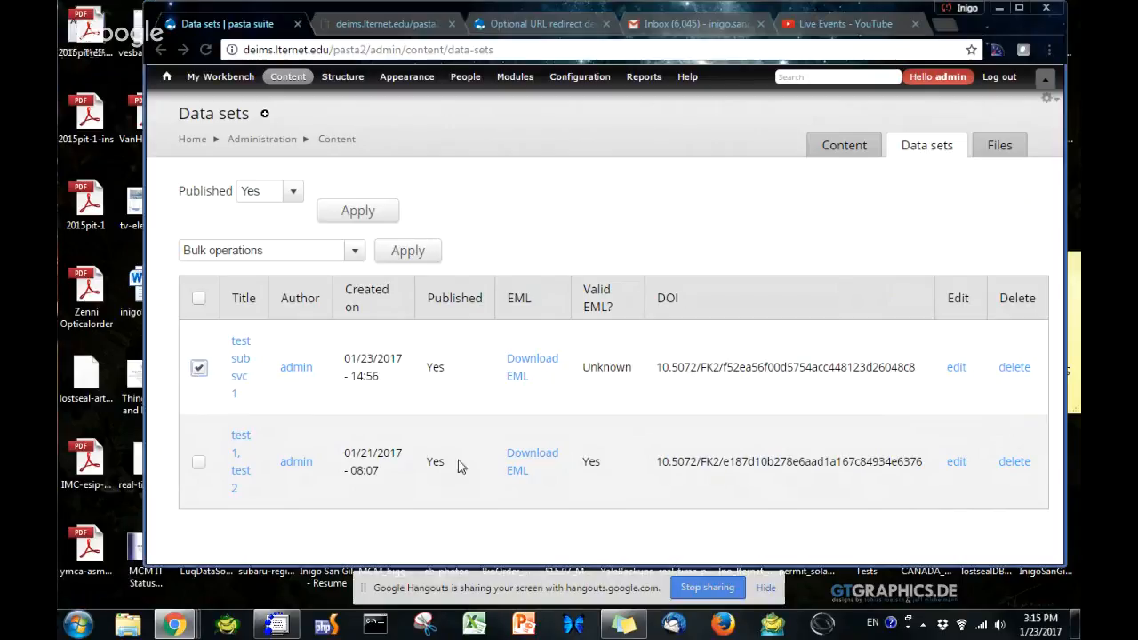
left_click(285, 253)
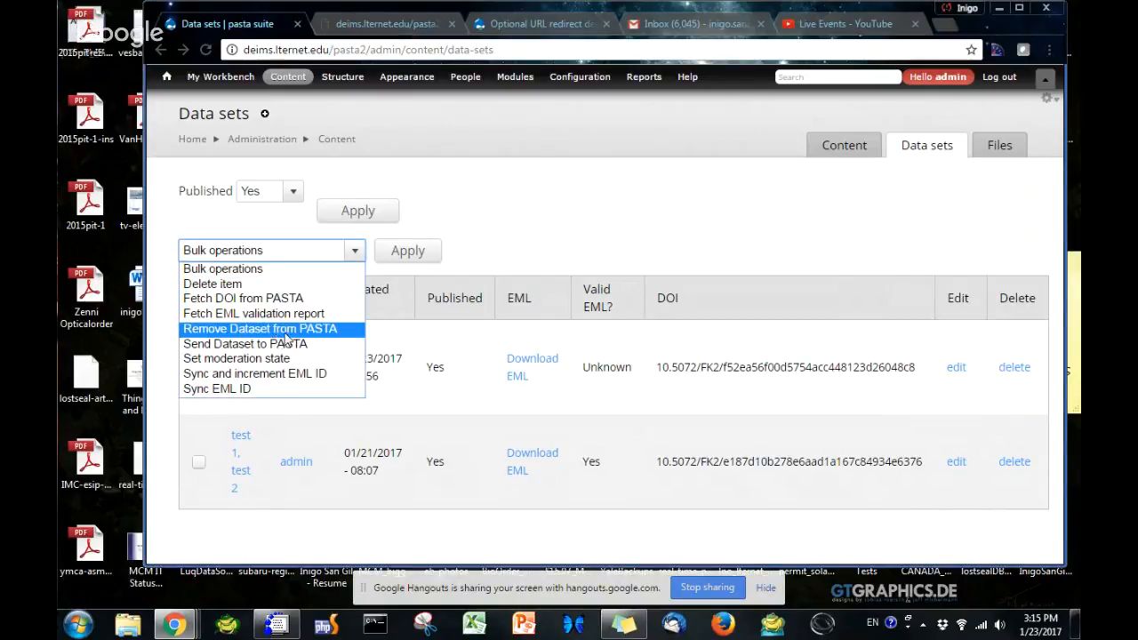
left_click(231, 331)
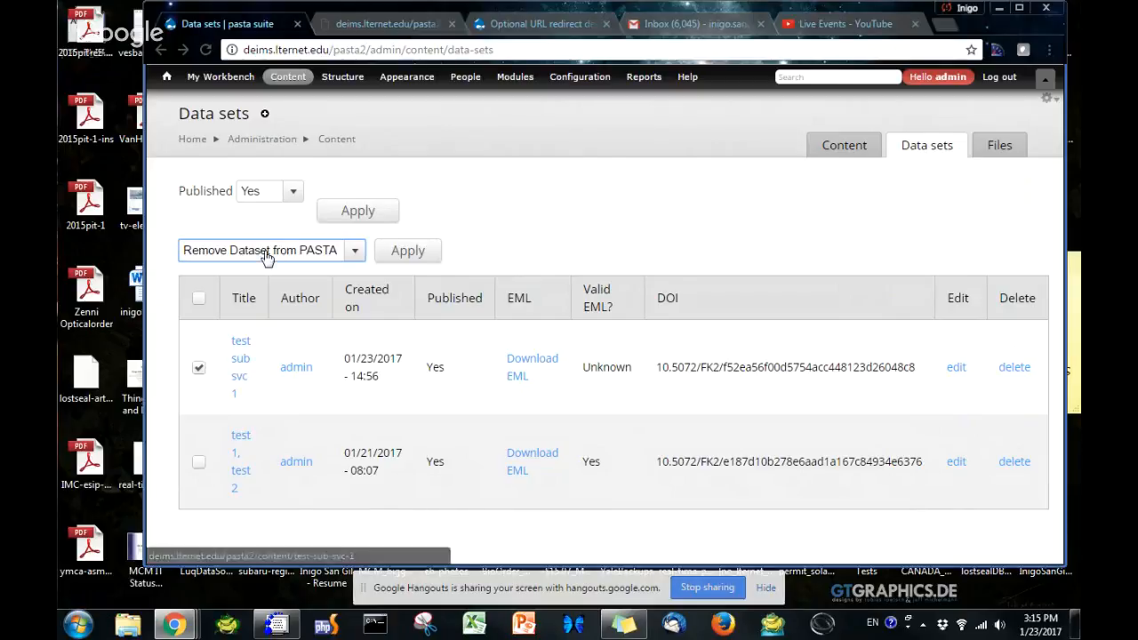
left_click(408, 255)
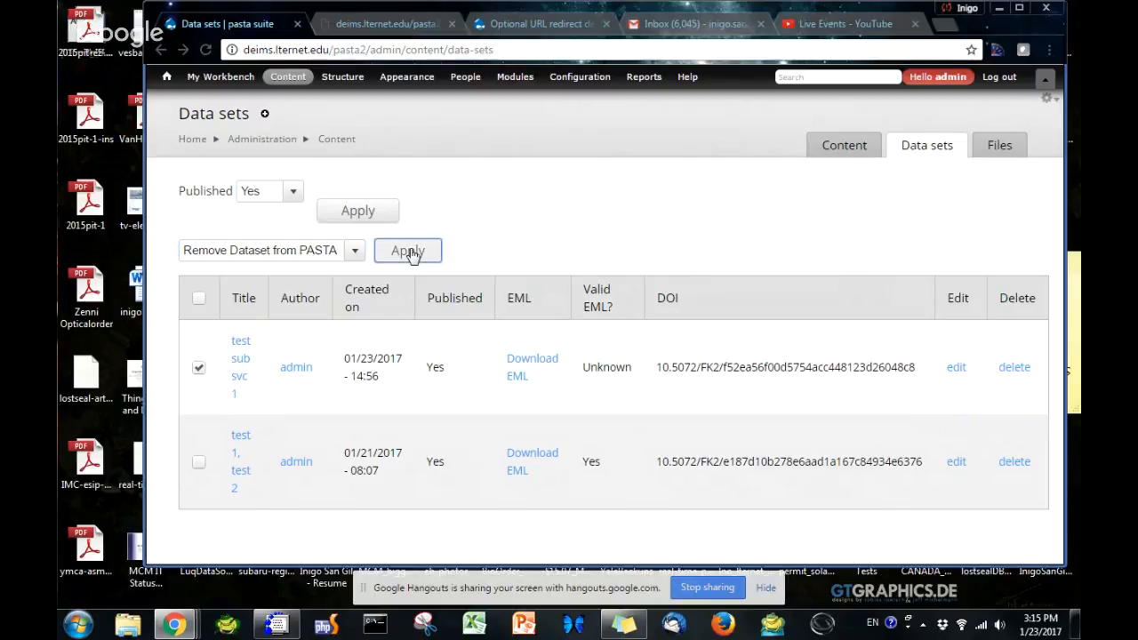
left_click(243, 266)
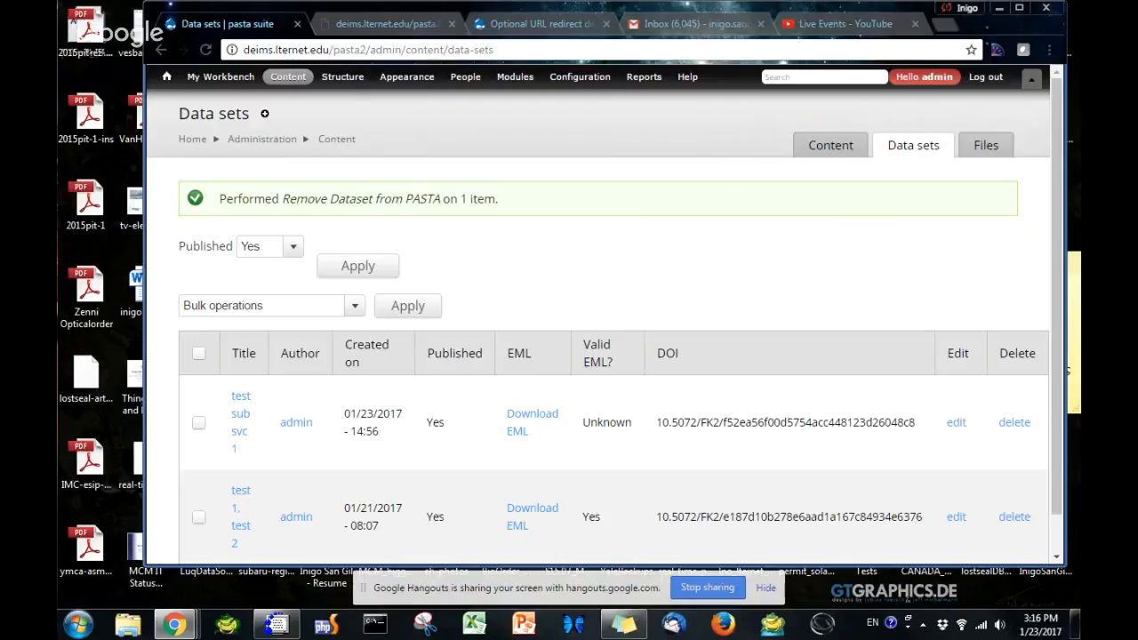
Switch to the LTER data portal, look for knb-lter-mcm.6655 in the knb-lter-mcm package list, and return to the DEIMS site.
left_click_drag(1137, 124, 641, 44)
left_click(102, 70)
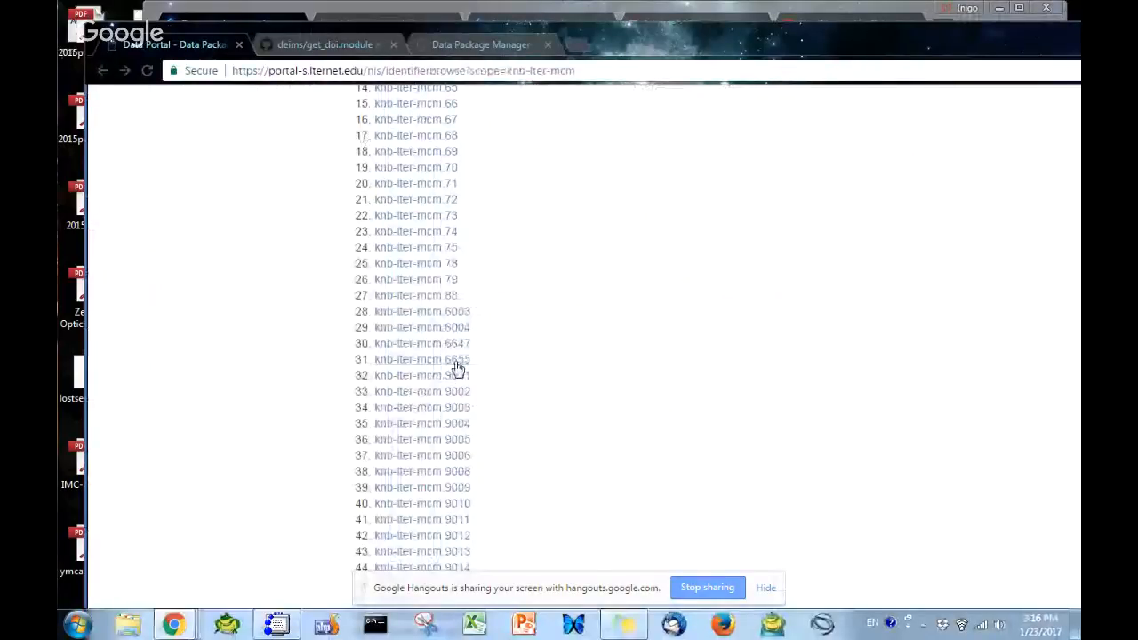
left_click(353, 15)
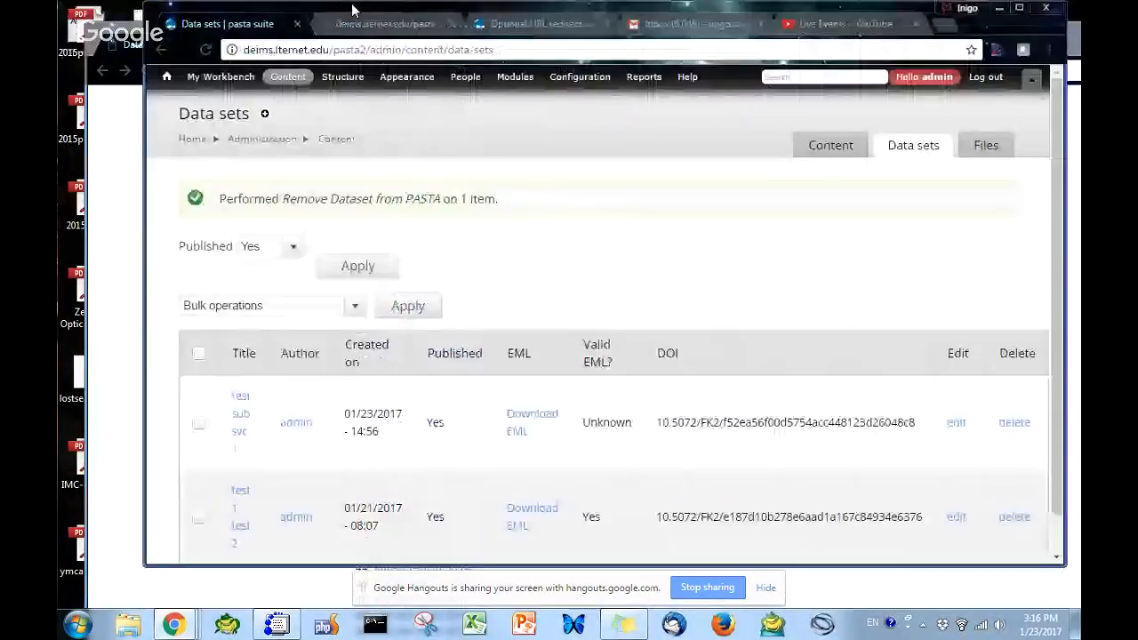
Open the "test sub svc 1" data set page and highlight its Data set ID.
left_click(242, 418)
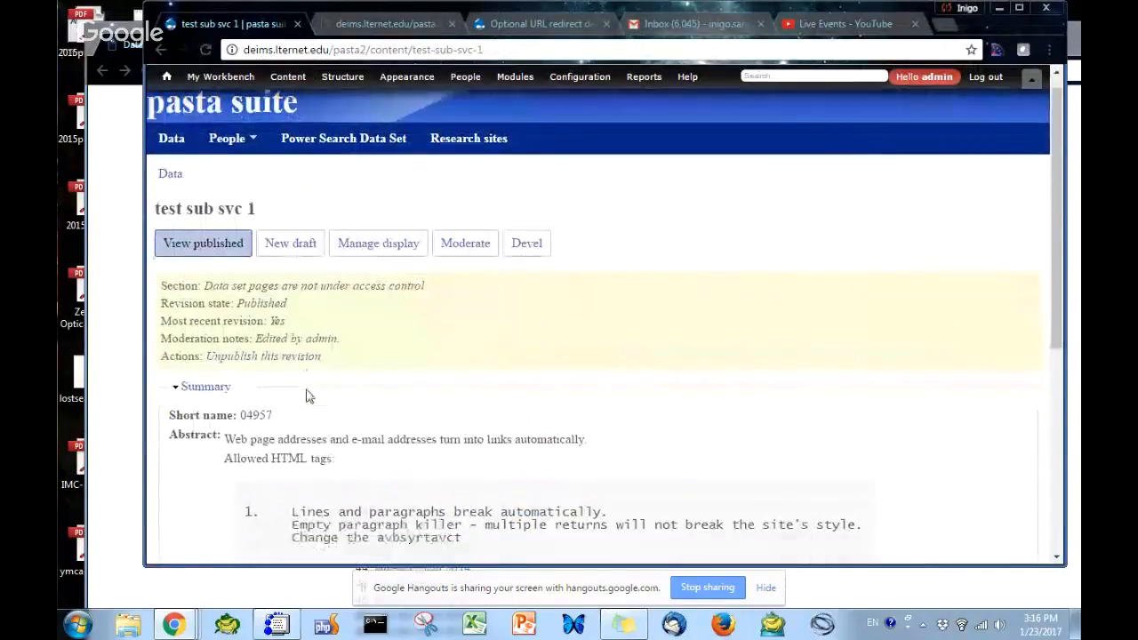
scroll(305, 395, "down", 3)
double_click(250, 390)
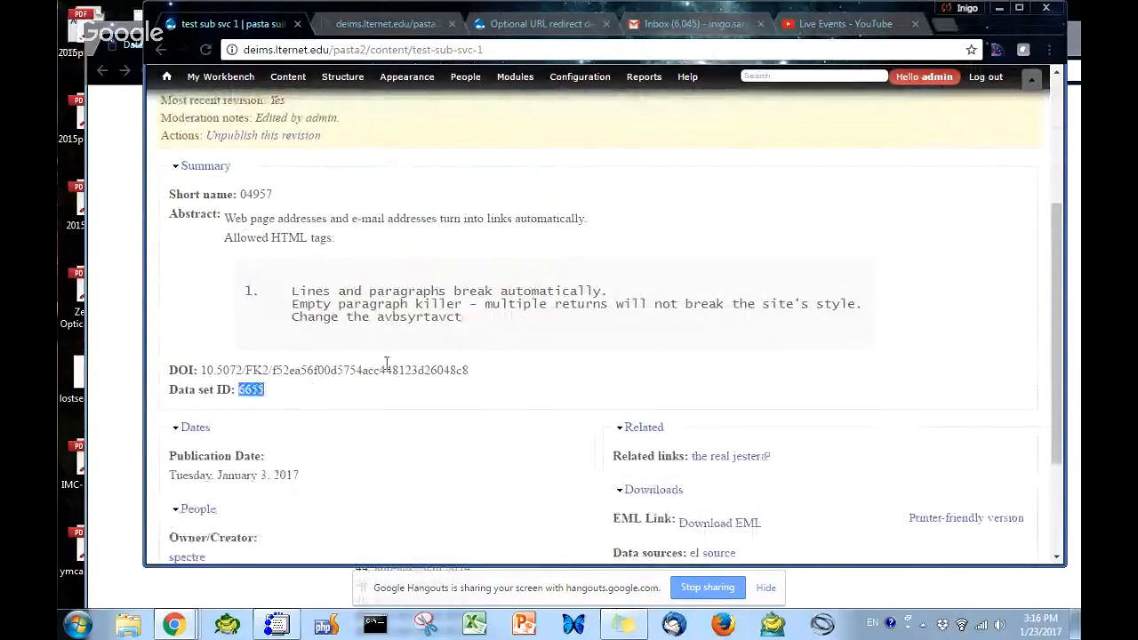
Switch to the LTER data portal, reload the knb-lter-mcm package list to check for the removed data set, and return to the DEIMS site.
left_click(112, 143)
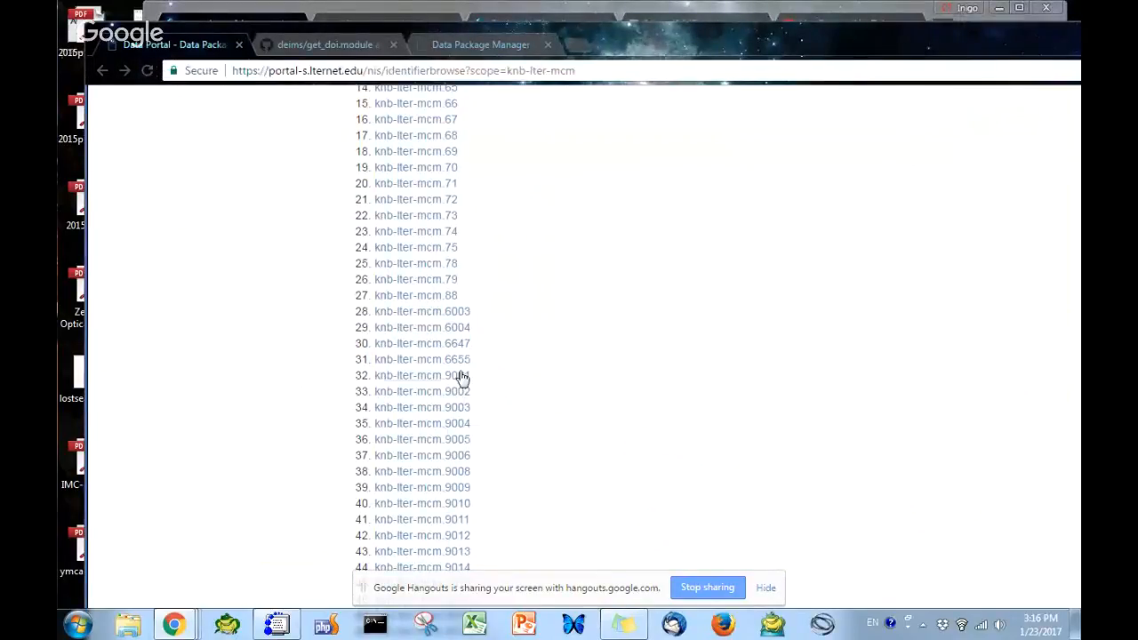
left_click(147, 70)
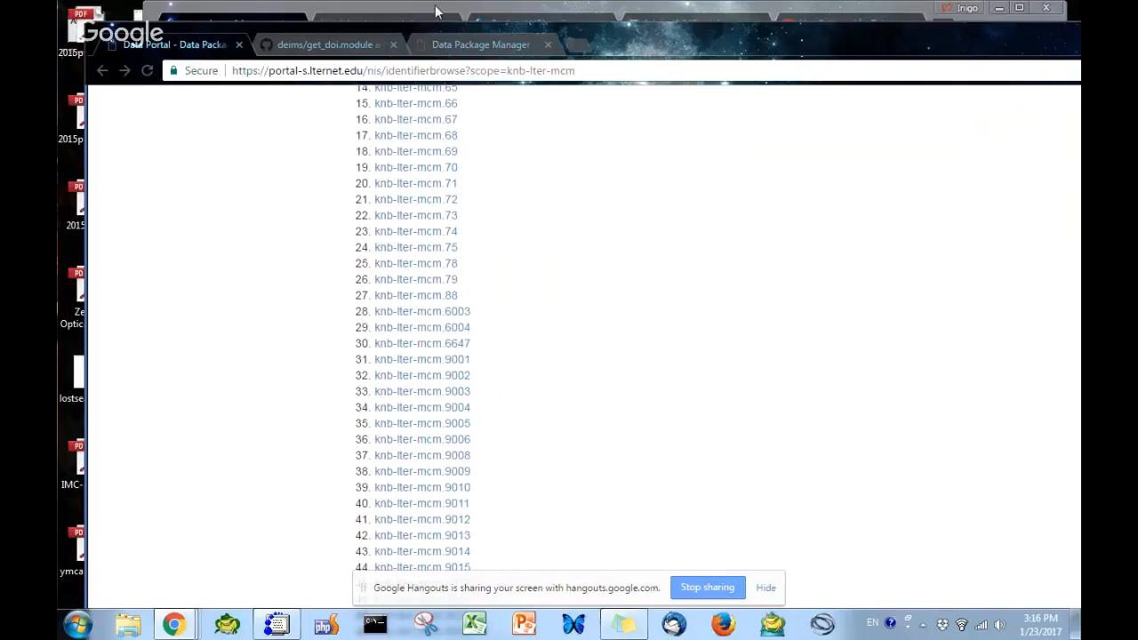
left_click(647, 7)
Return from the "test sub svc 1" page to the administrative list of data sets.
scroll(477, 237, "up", 1)
mouse_move(287, 76)
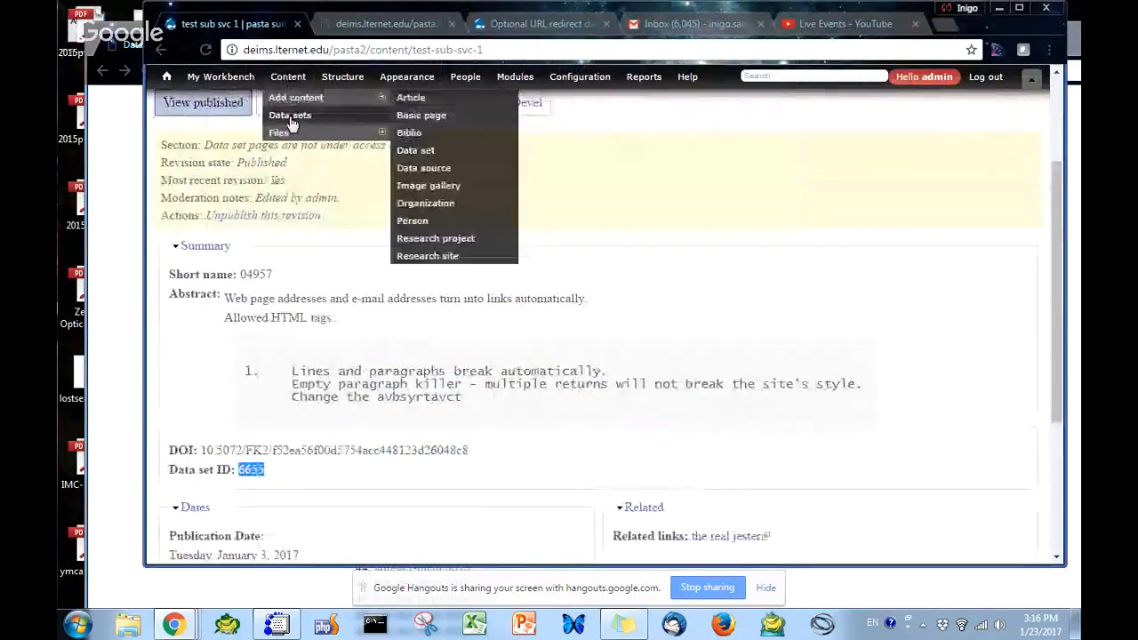
left_click(290, 114)
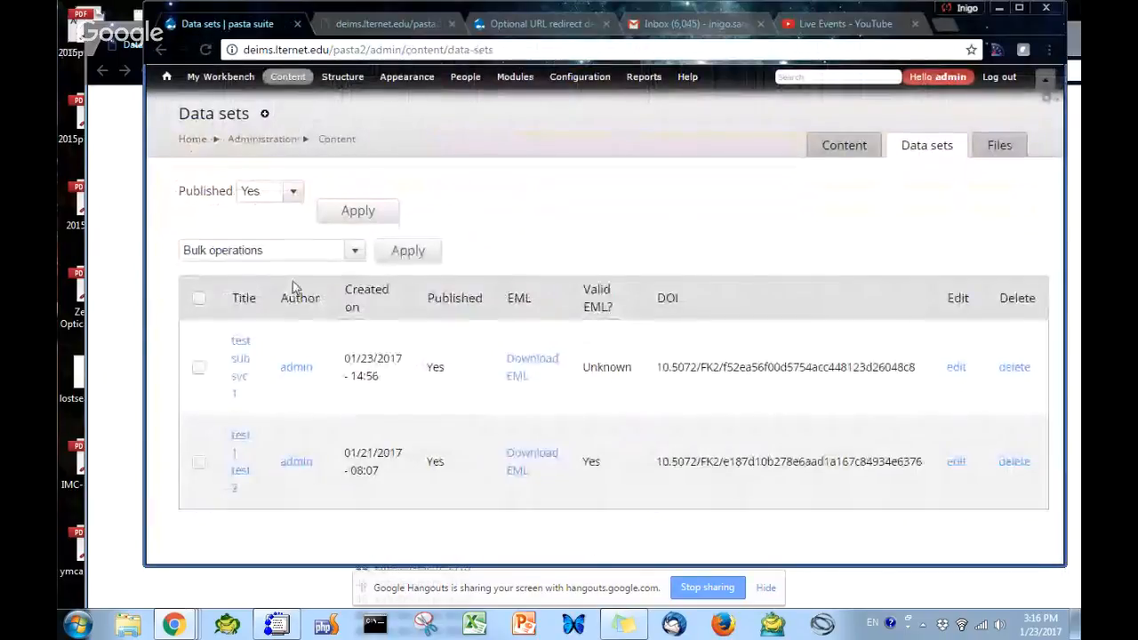
mouse_move(297, 95)
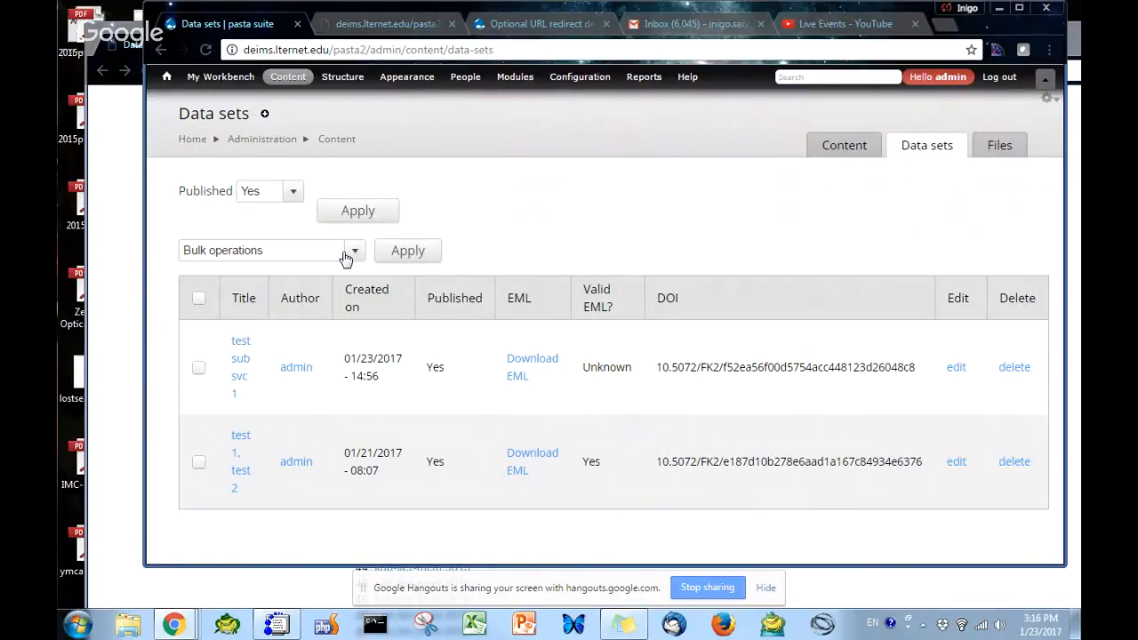
Open the site's modules list and filter it by "sync", followed by "rem", to show the sync and removal modules.
left_click(504, 84)
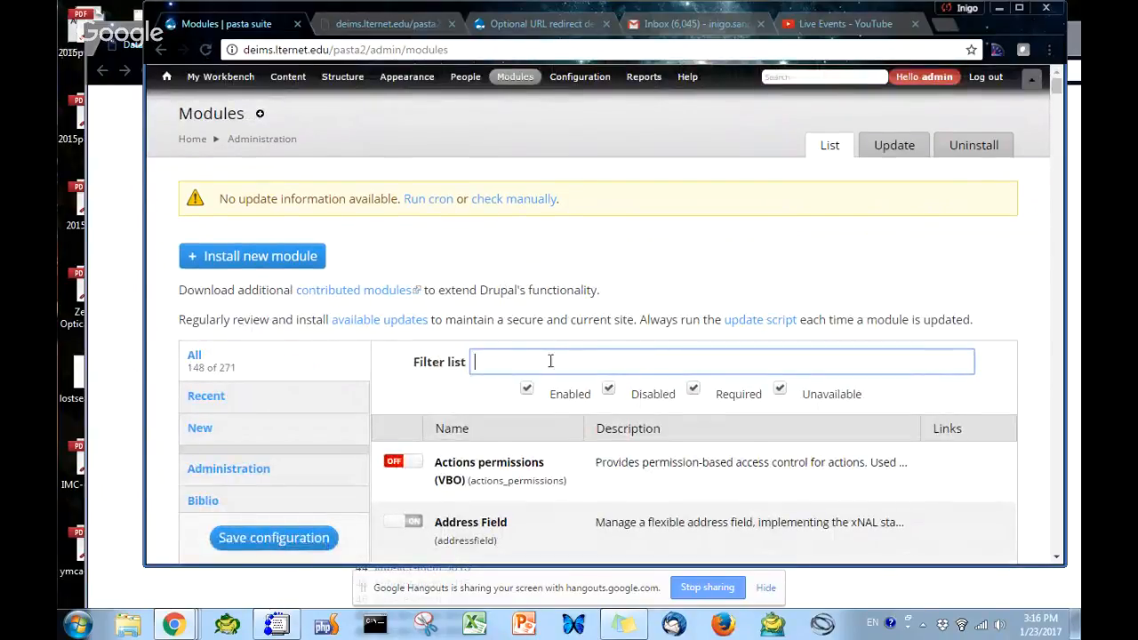
type("sync")
key("BackSpace")
key("BackSpace")
key("BackSpace")
key("BackSpace")
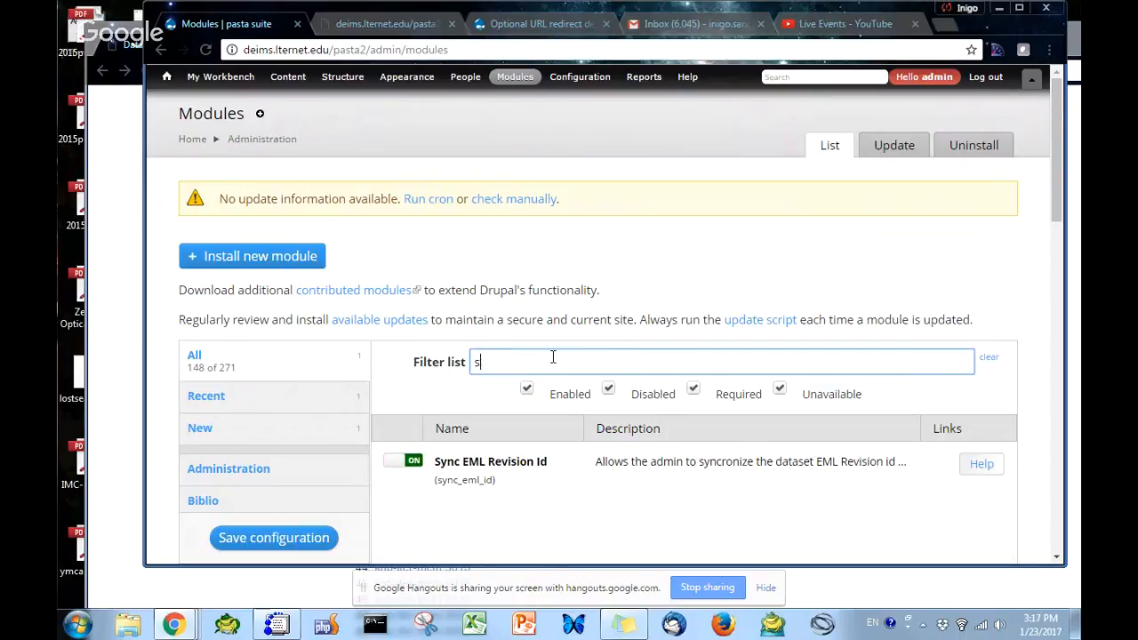
type("remo")
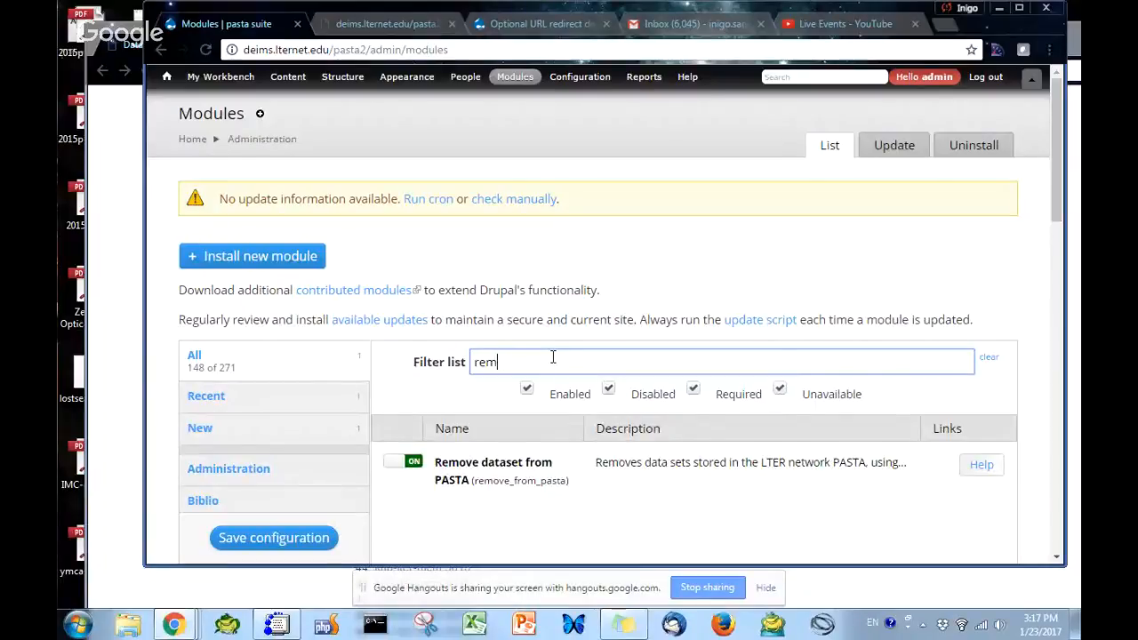
Filter the modules list by "submi" to examine the modules for submitting EML to PASTA.
key("BackSpace")
key("BackSpace")
key("BackSpace")
type("submi")
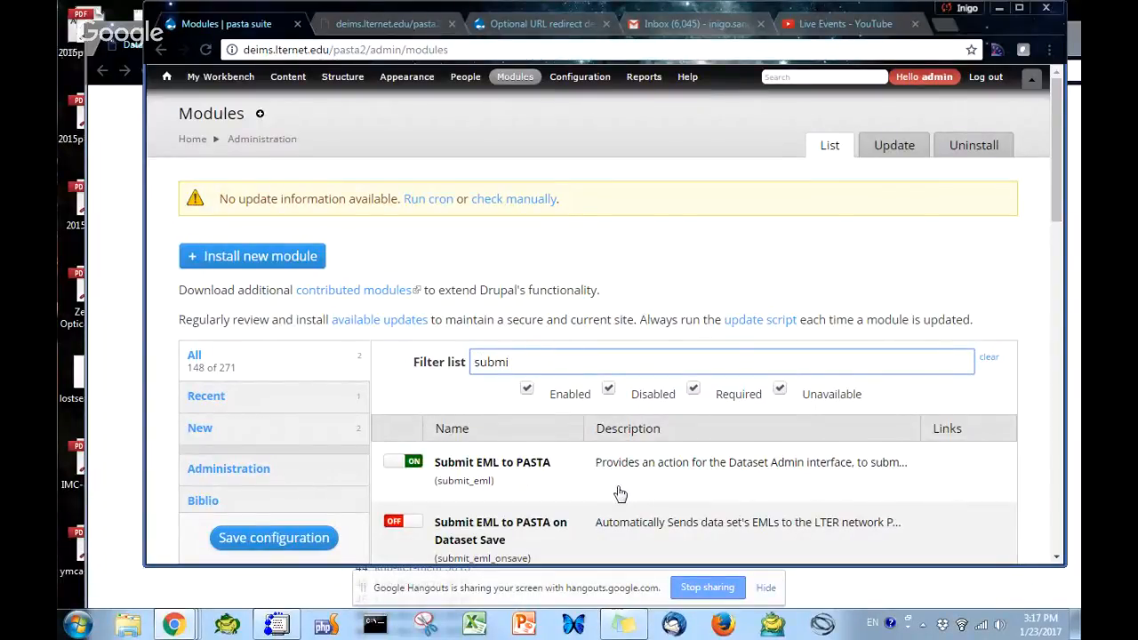
scroll(620, 494, "down", 1)
scroll(621, 493, "down", 1)
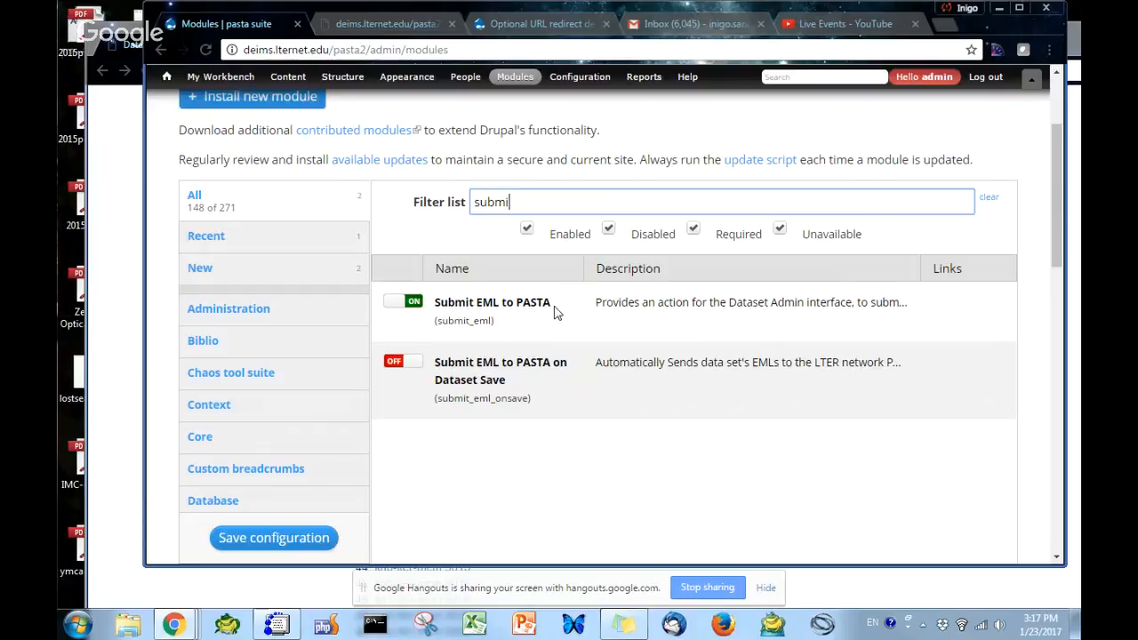
Go back from the open EML document to the "test sub svc 1" page and open the form for creating a new data set.
left_click(124, 200)
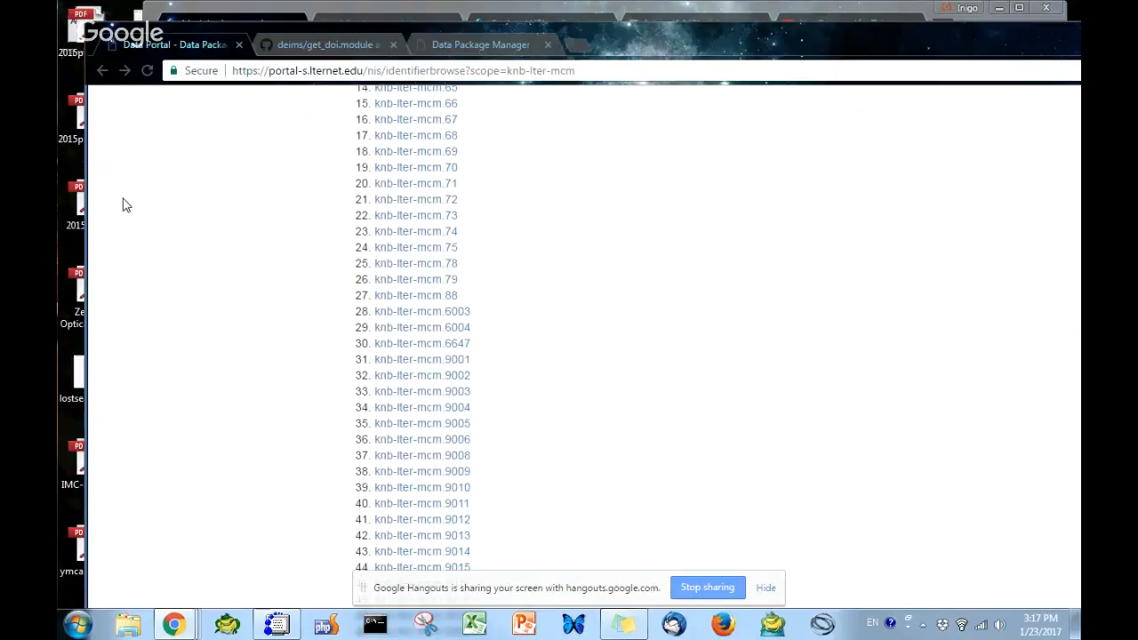
key("alt+Tab")
left_click(376, 24)
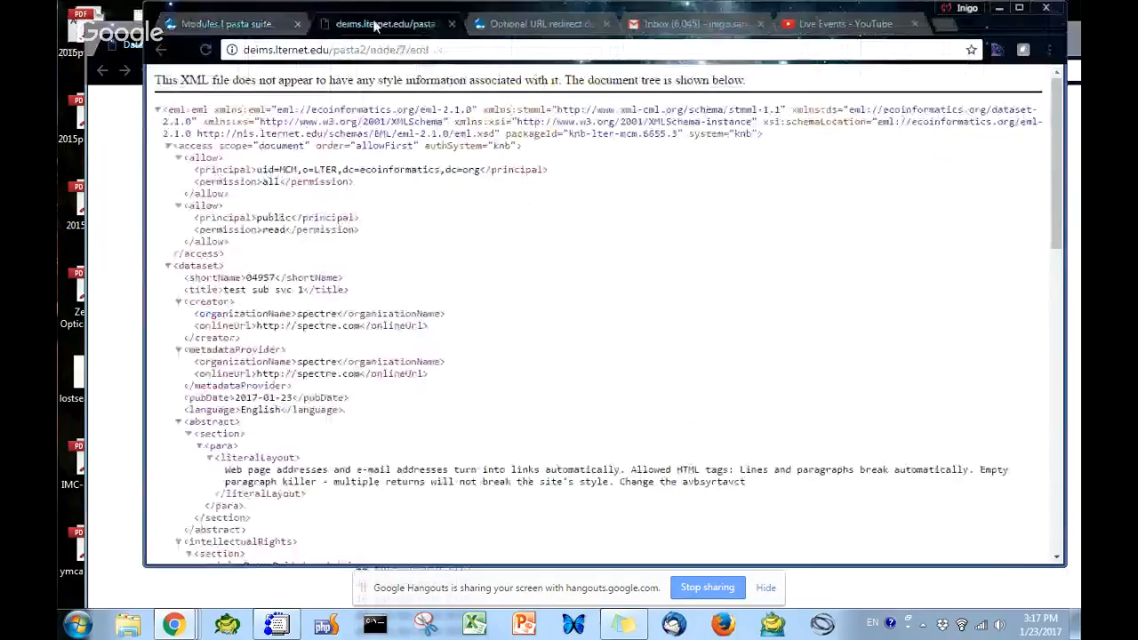
left_click(161, 50)
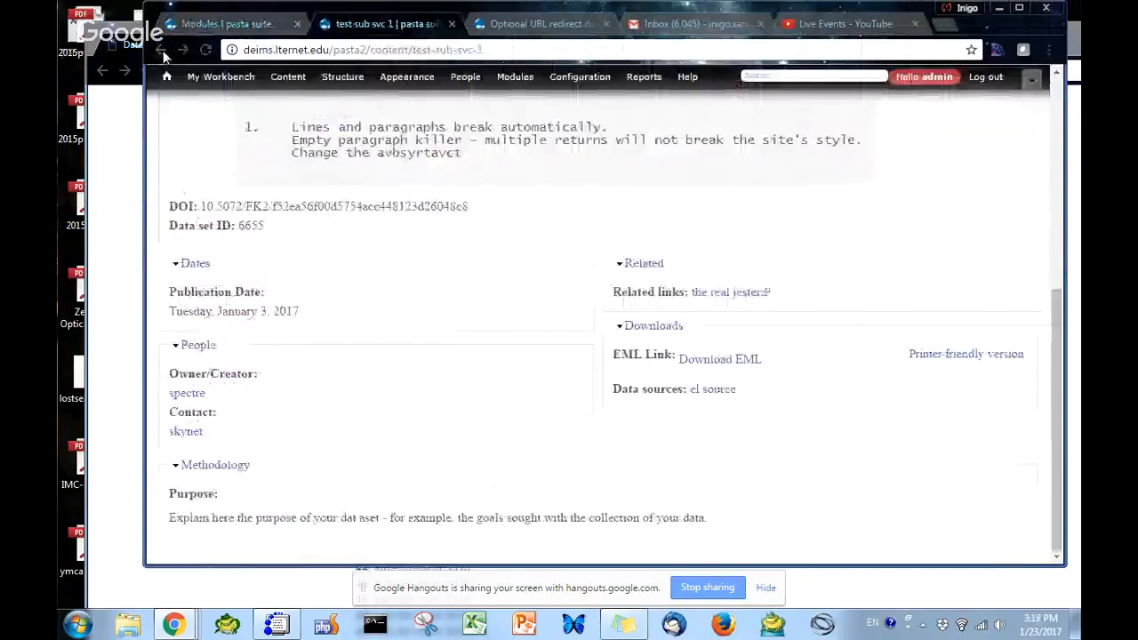
mouse_move(287, 76)
mouse_move(297, 97)
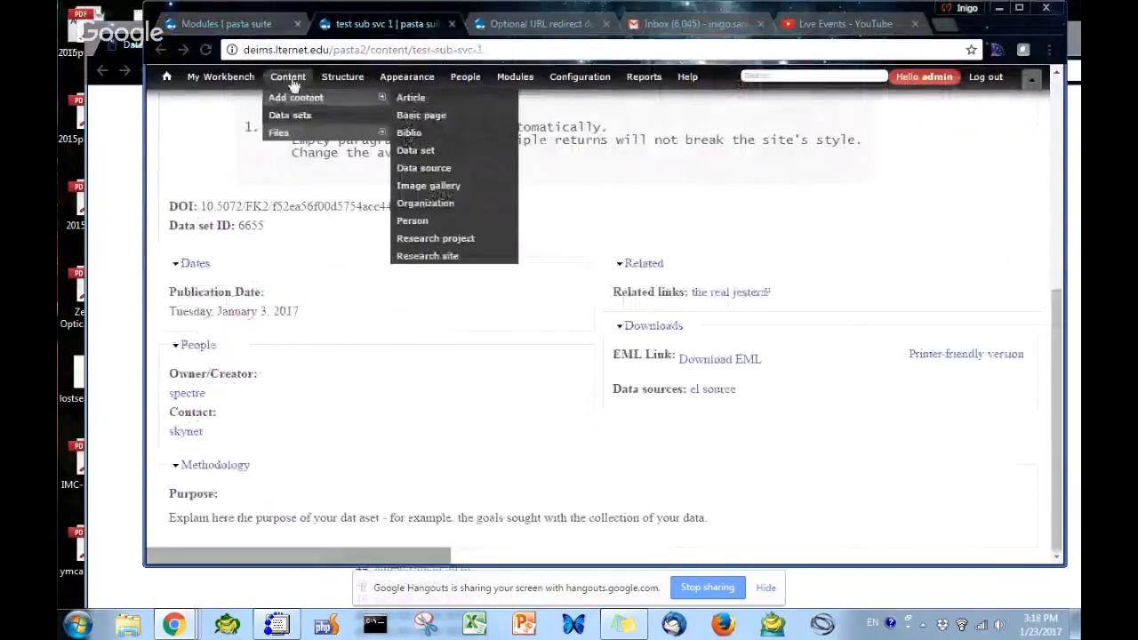
left_click(425, 156)
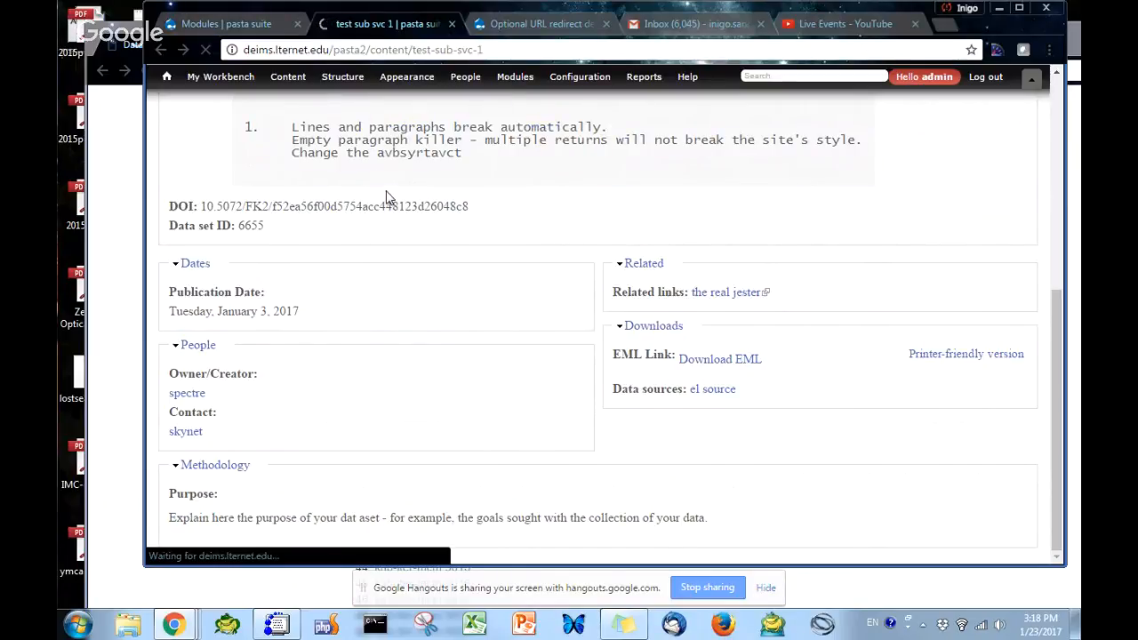
scroll(383, 194, "up", 6)
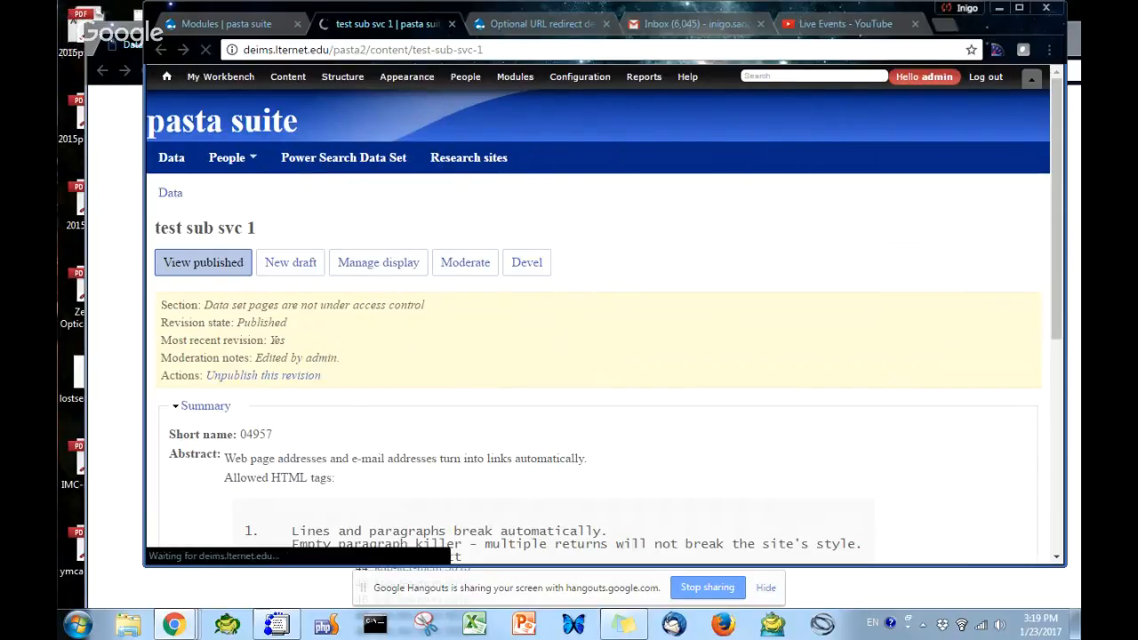
Move the LTER data portal window out of the way and open a file explorer window.
left_click_drag(116, 31, 1111, 55)
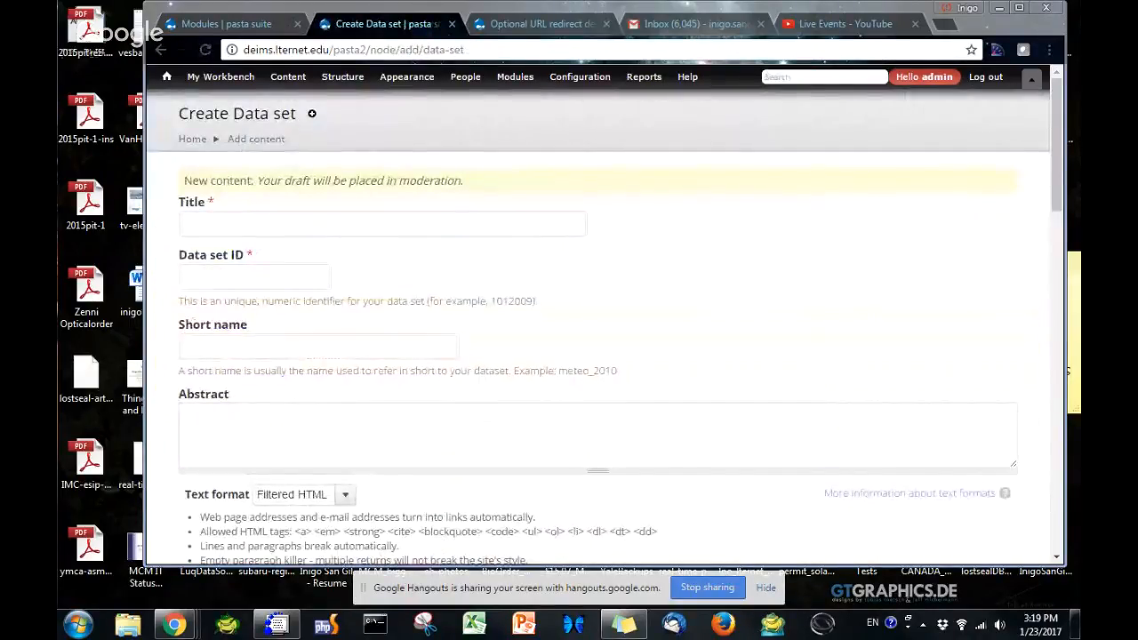
key("super+e")
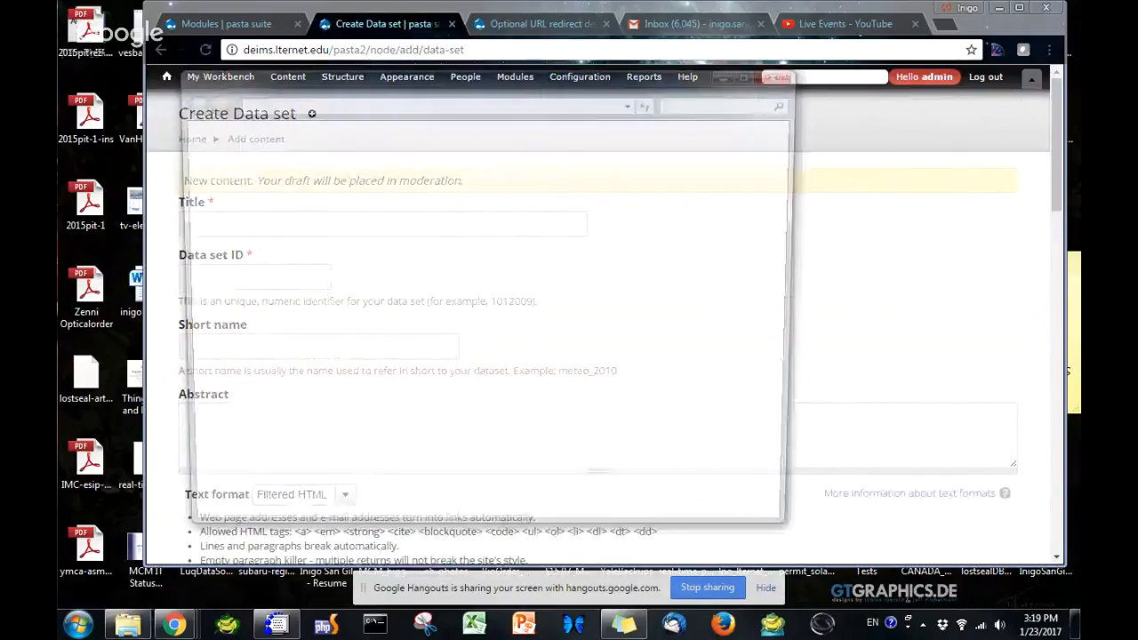